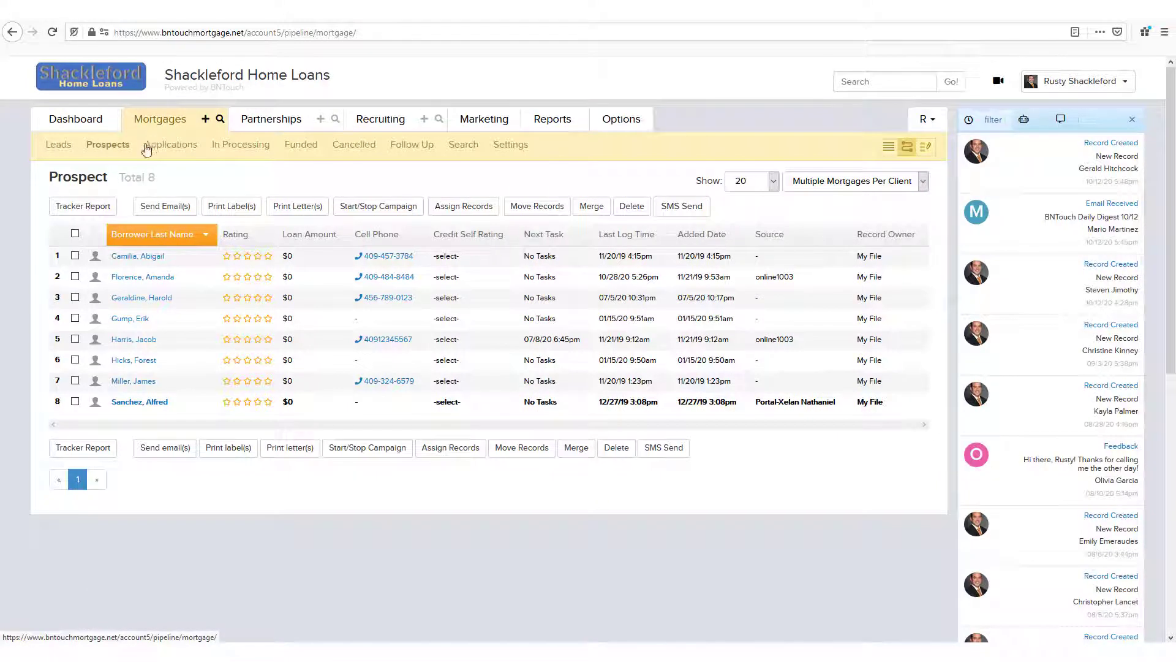
Open the second record in the Prospects list and review its Documents section and the Tracker history alongside it.
{"action": "left_click", "coordinate": [129, 278]}
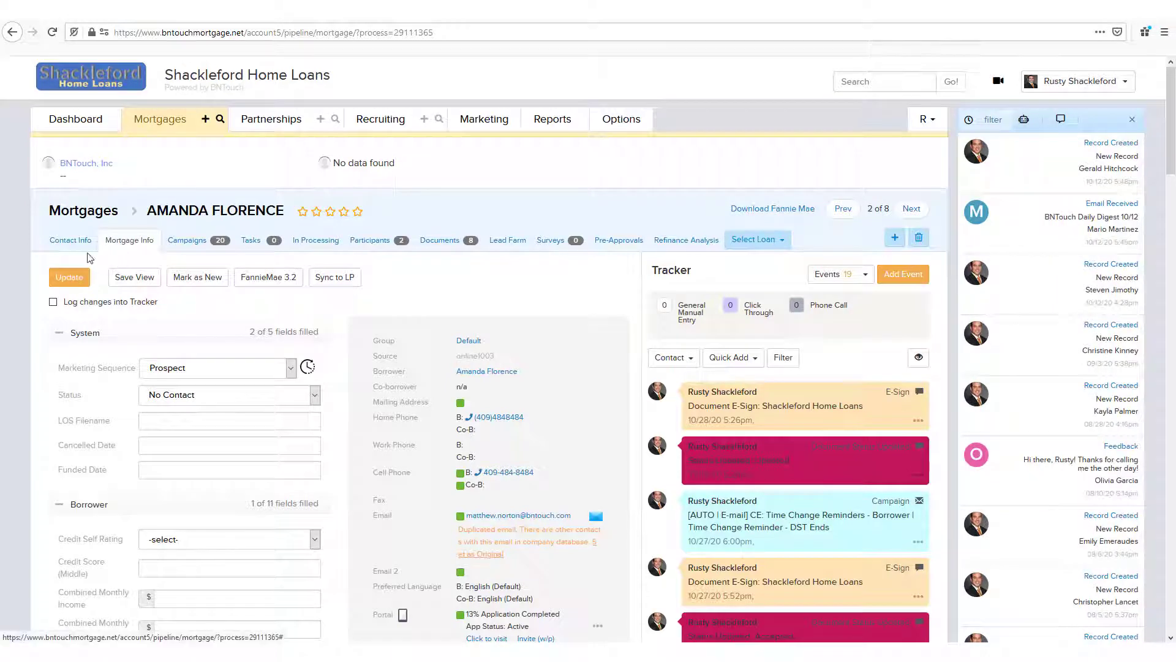
{"action": "scroll", "coordinate": [339, 533], "scroll_direction": "down", "scroll_amount": 2}
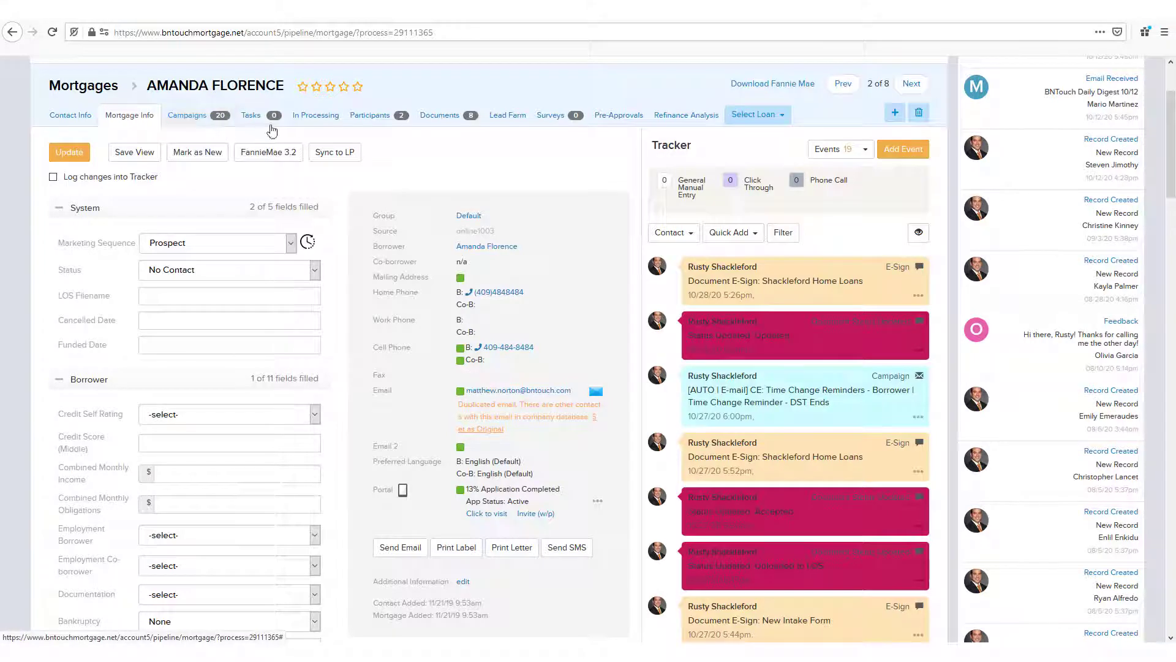
{"action": "left_click", "coordinate": [455, 122]}
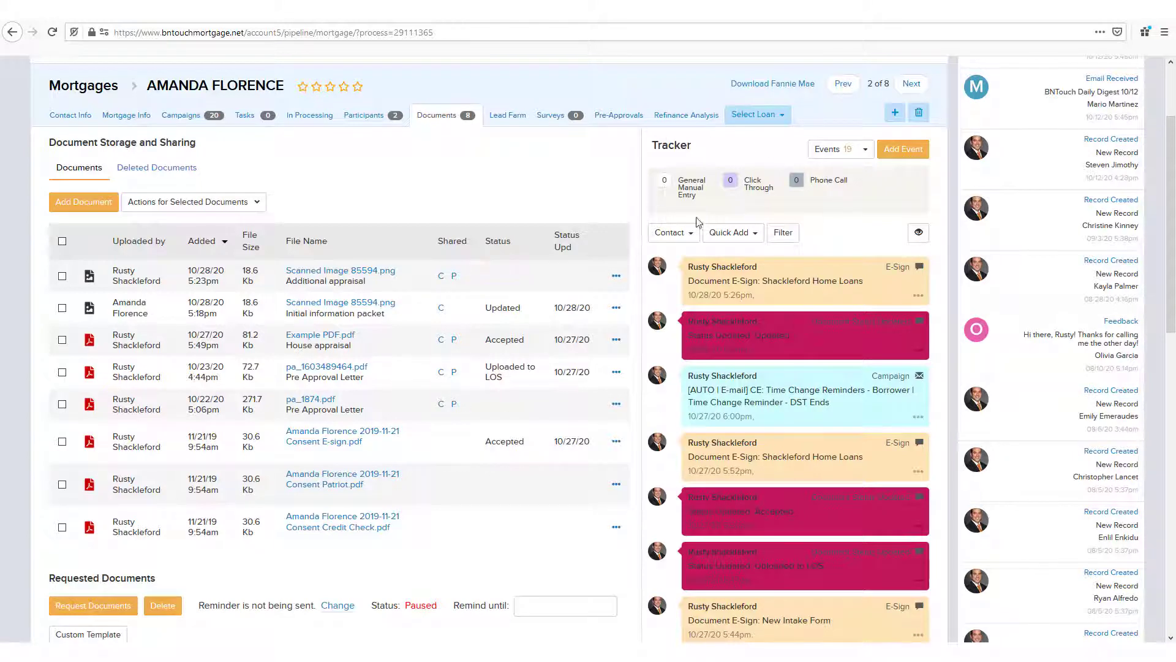
{"action": "scroll", "coordinate": [849, 219], "scroll_direction": "down", "scroll_amount": 7}
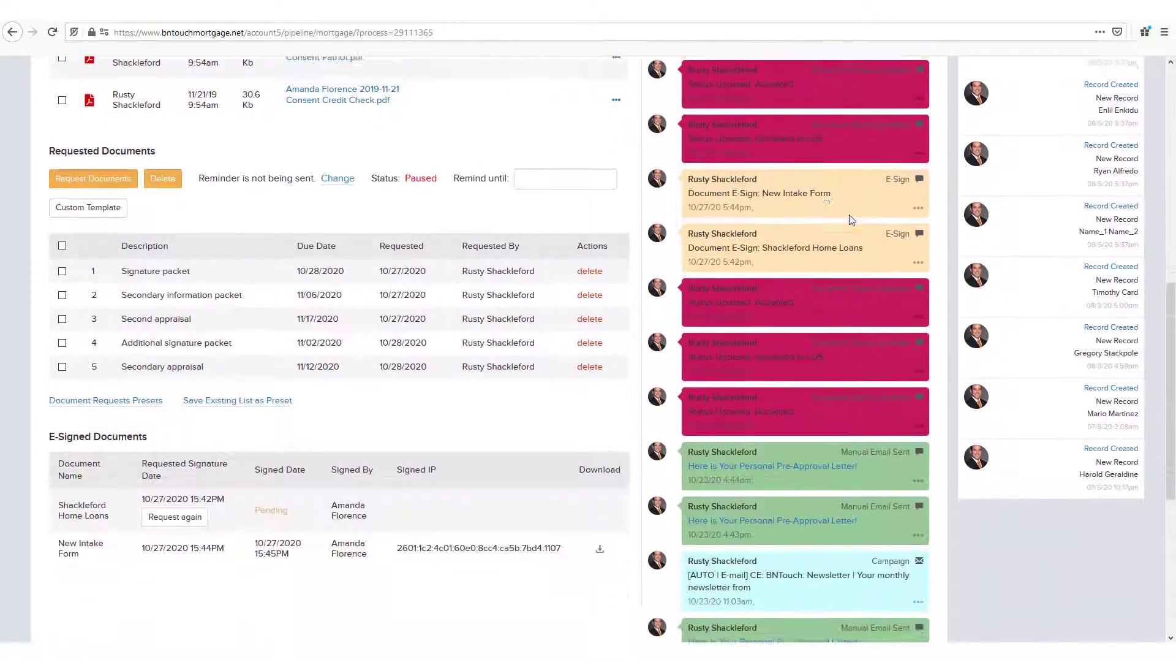
{"action": "scroll", "coordinate": [850, 218], "scroll_direction": "down", "scroll_amount": 5}
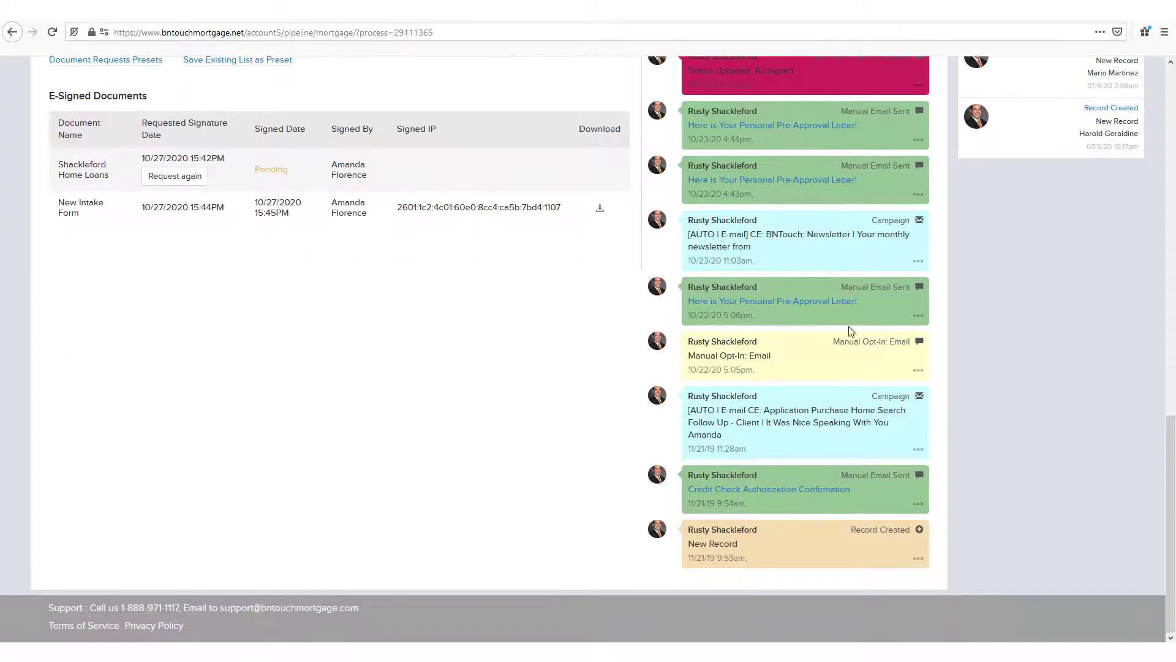
{"action": "scroll", "coordinate": [832, 434], "scroll_direction": "up", "scroll_amount": 12}
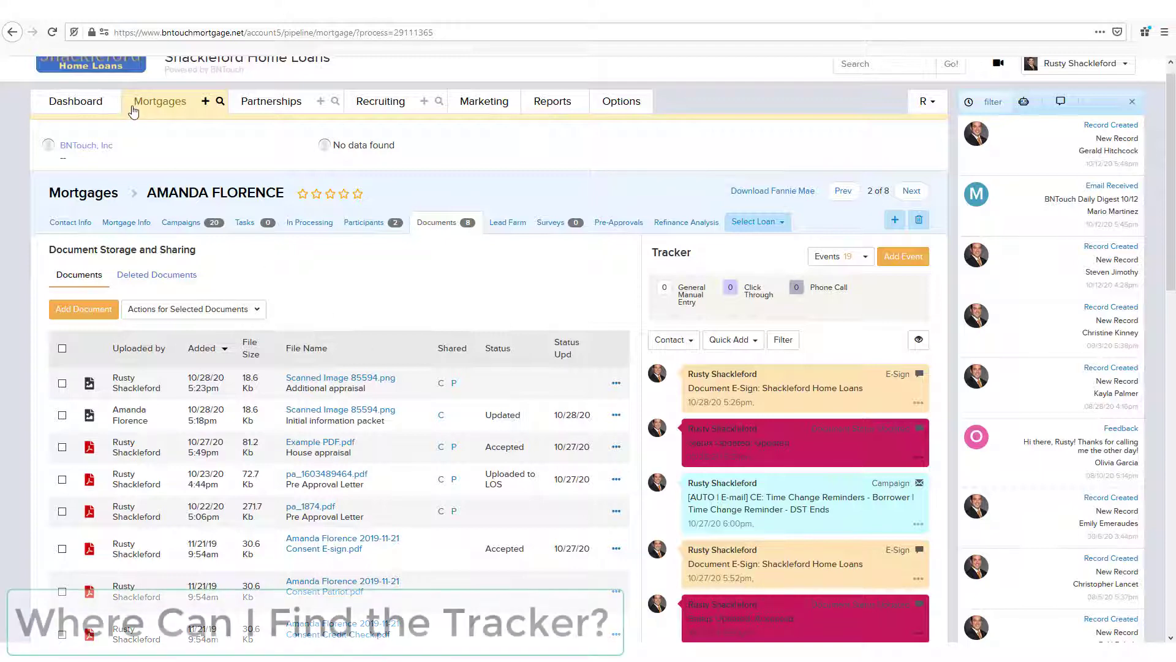
Reopen the second prospect's record from the pipeline and view its Mortgage Info, Tasks, In Processing and Participants sections.
{"action": "left_click", "coordinate": [158, 111]}
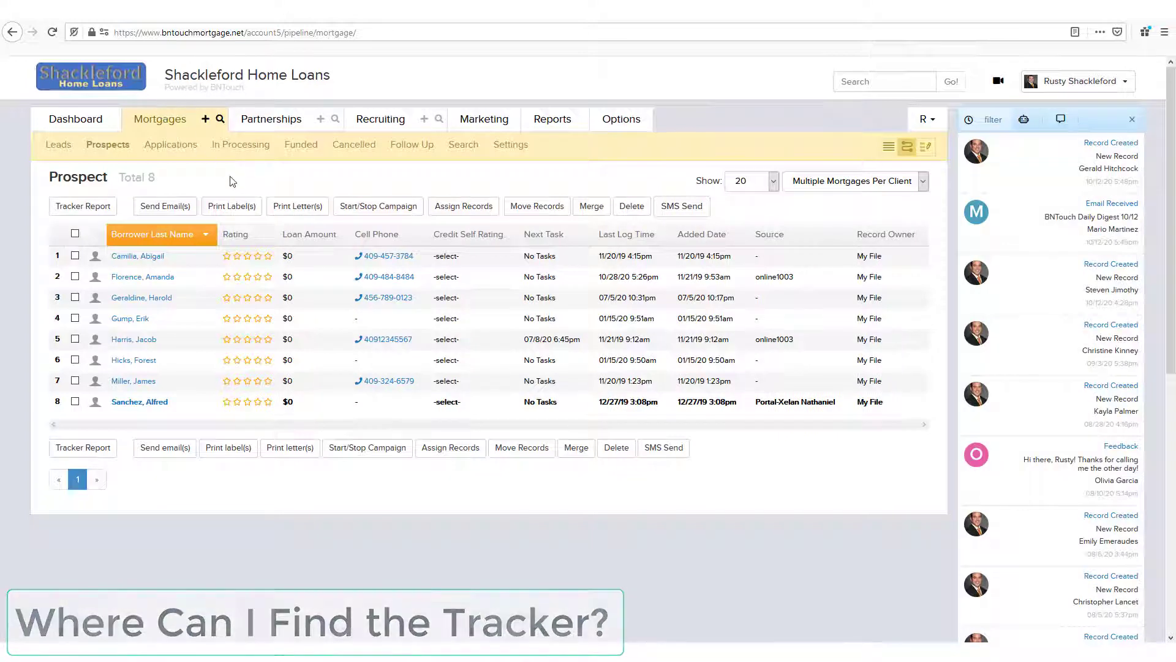
{"action": "left_click", "coordinate": [156, 281]}
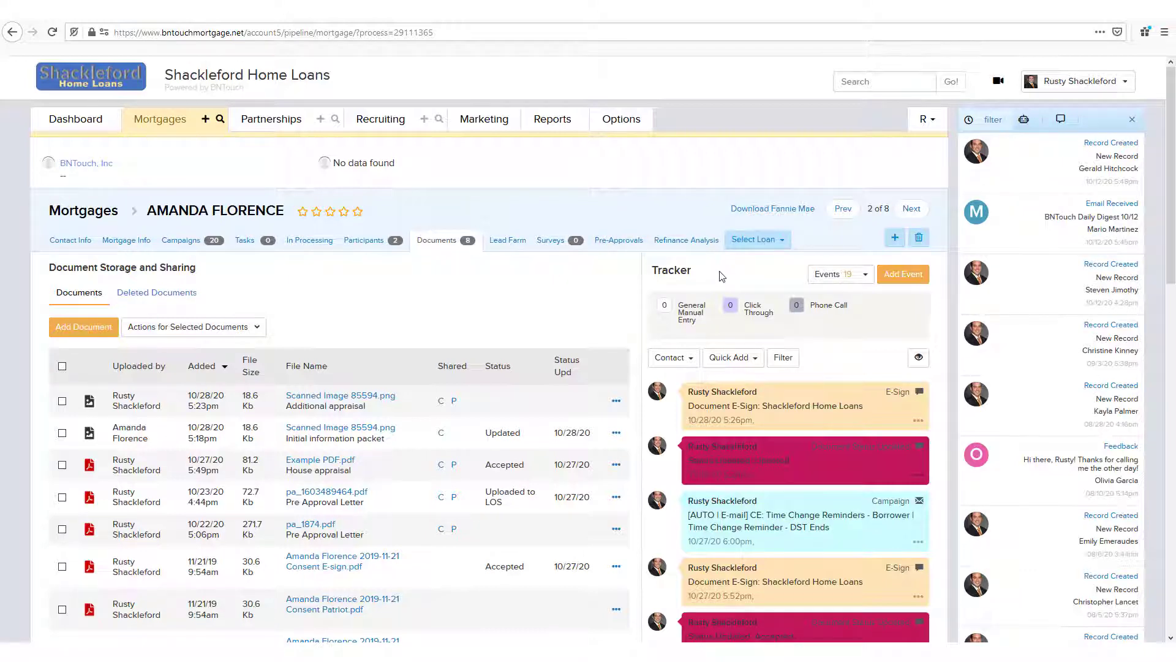
{"action": "left_click", "coordinate": [126, 240]}
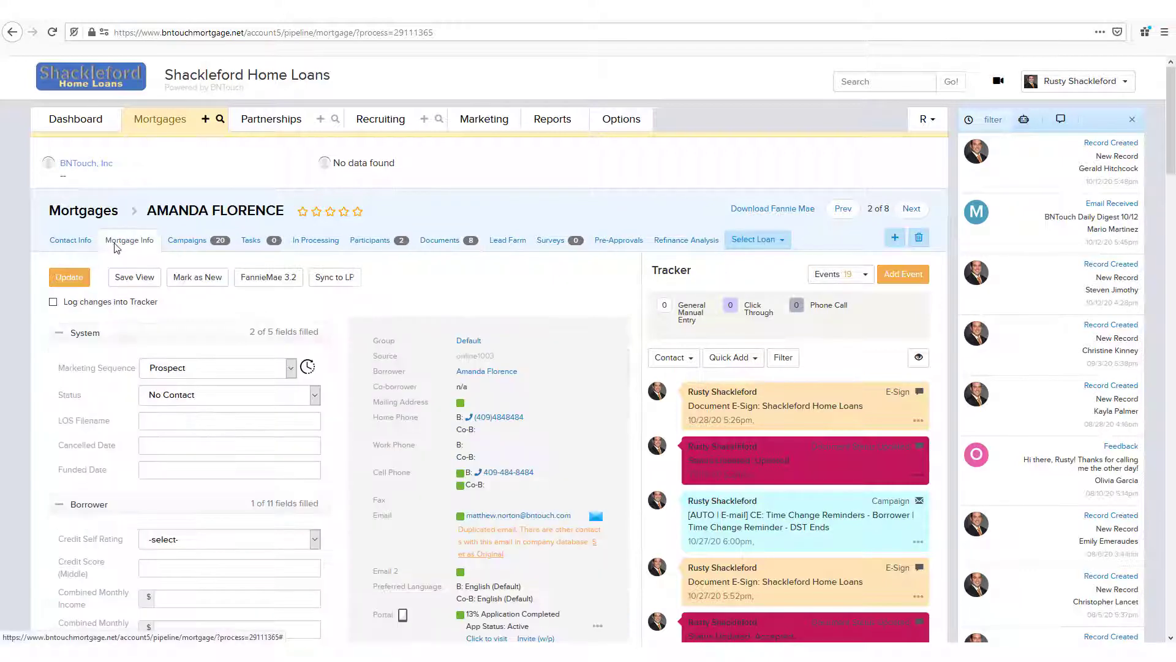
{"action": "left_click", "coordinate": [251, 241]}
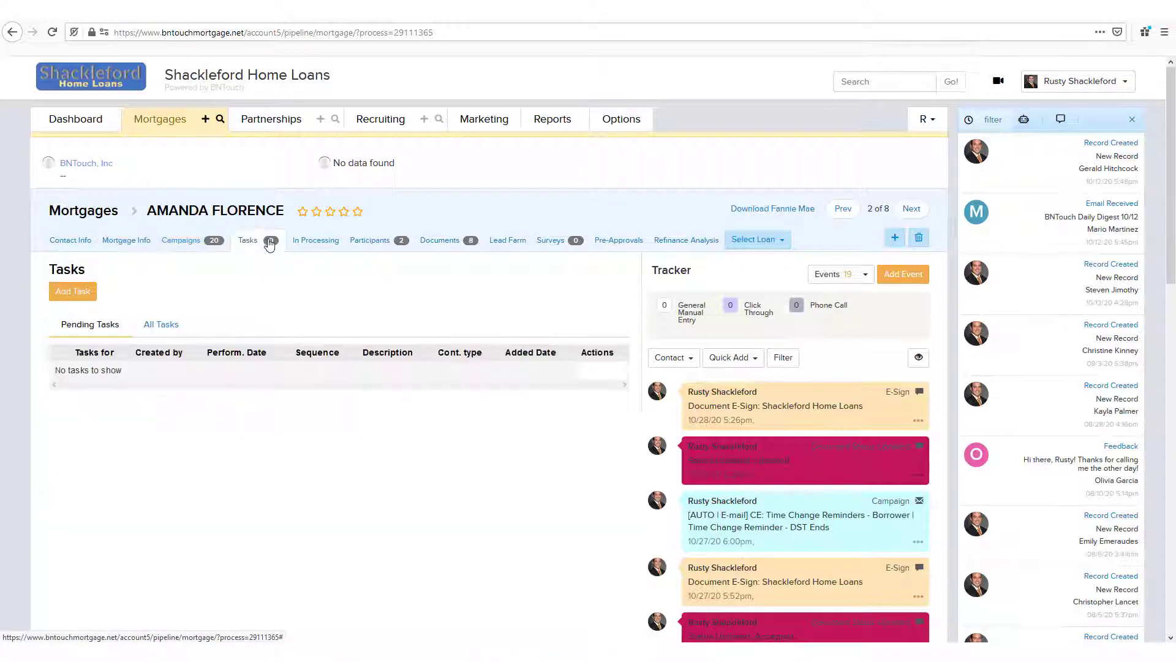
{"action": "left_click", "coordinate": [321, 243]}
{"action": "left_click", "coordinate": [378, 251]}
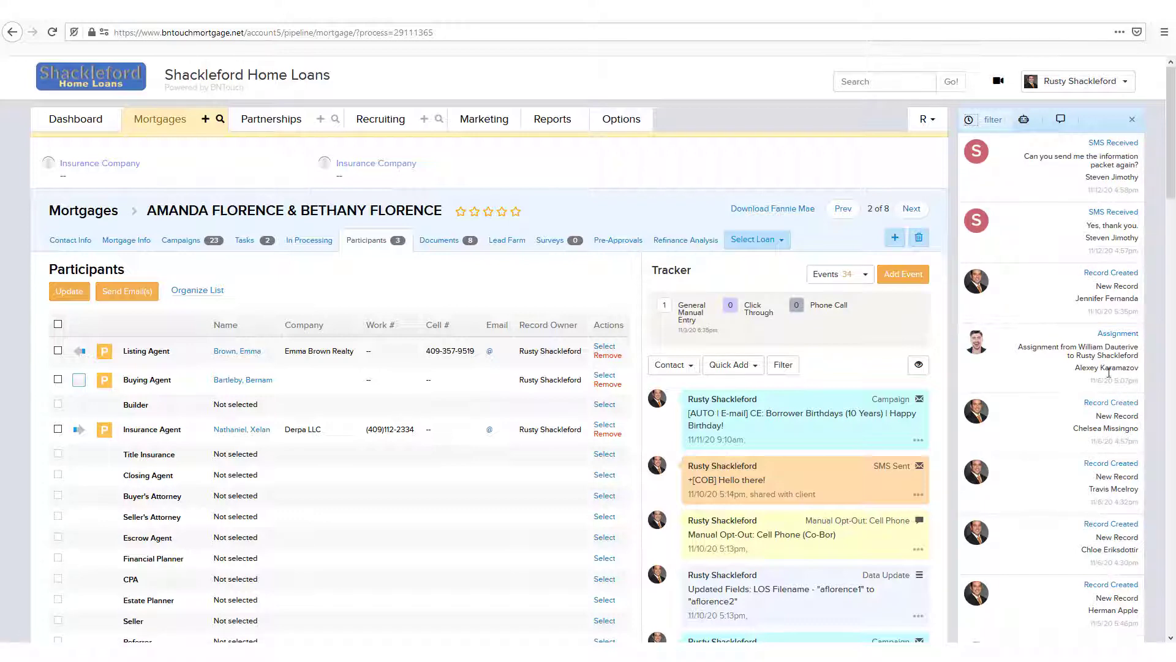
Filter the activity feed to include Click Through events and exclude SMS Received events.
{"action": "left_click", "coordinate": [993, 120]}
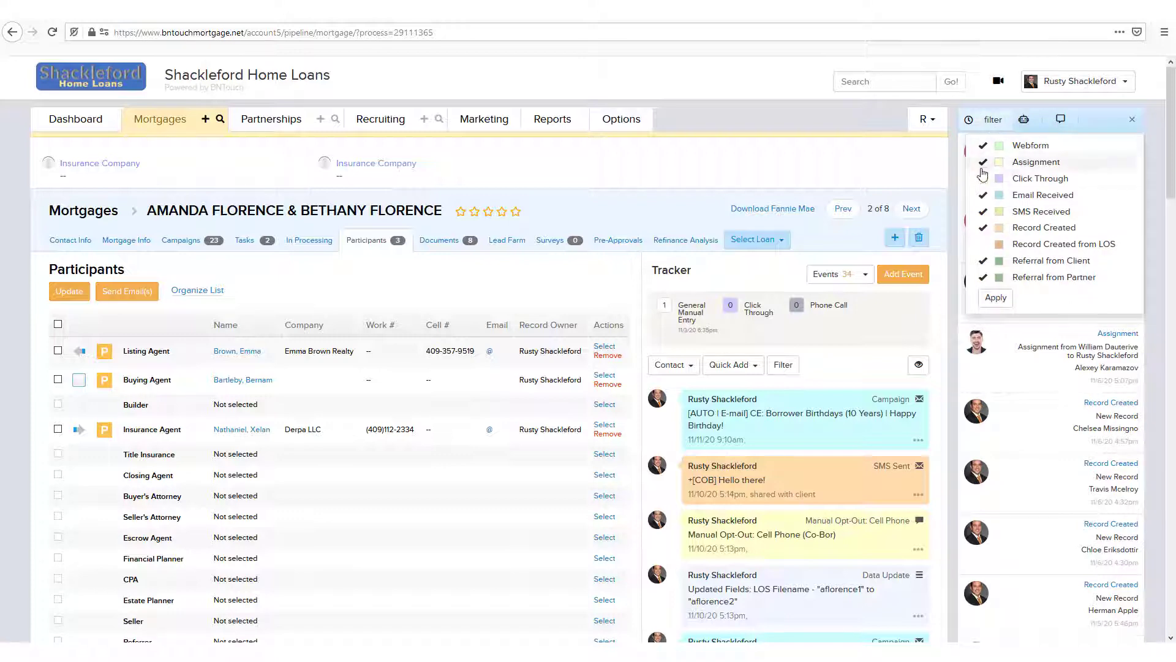
{"action": "left_click", "coordinate": [981, 214]}
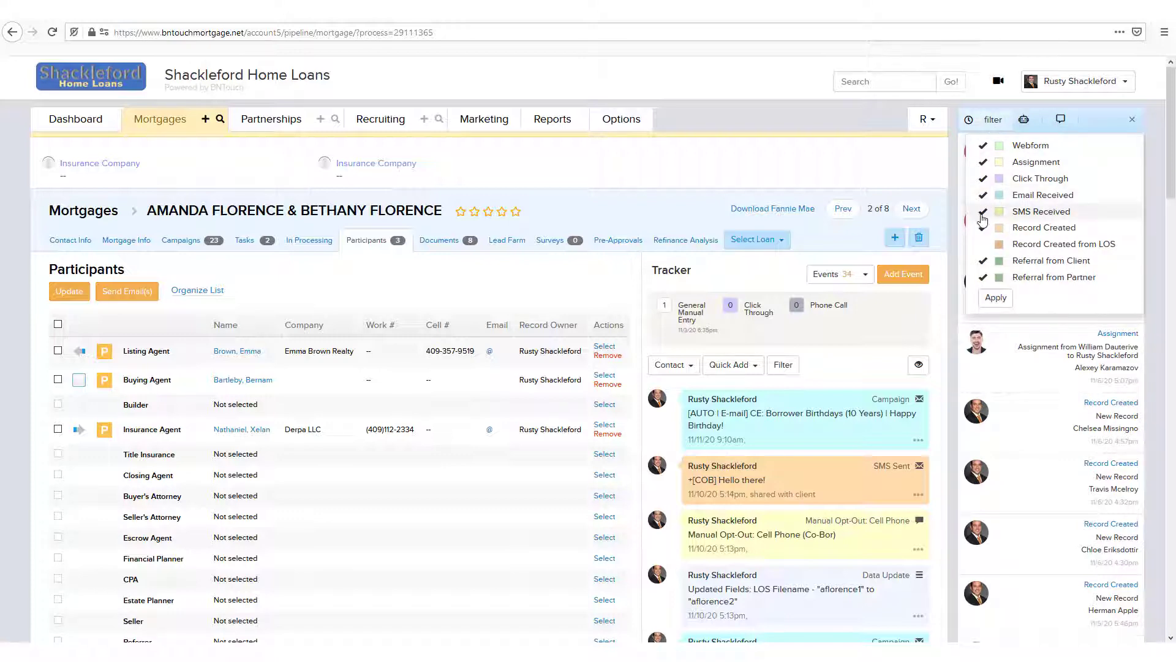
{"action": "left_click", "coordinate": [995, 298]}
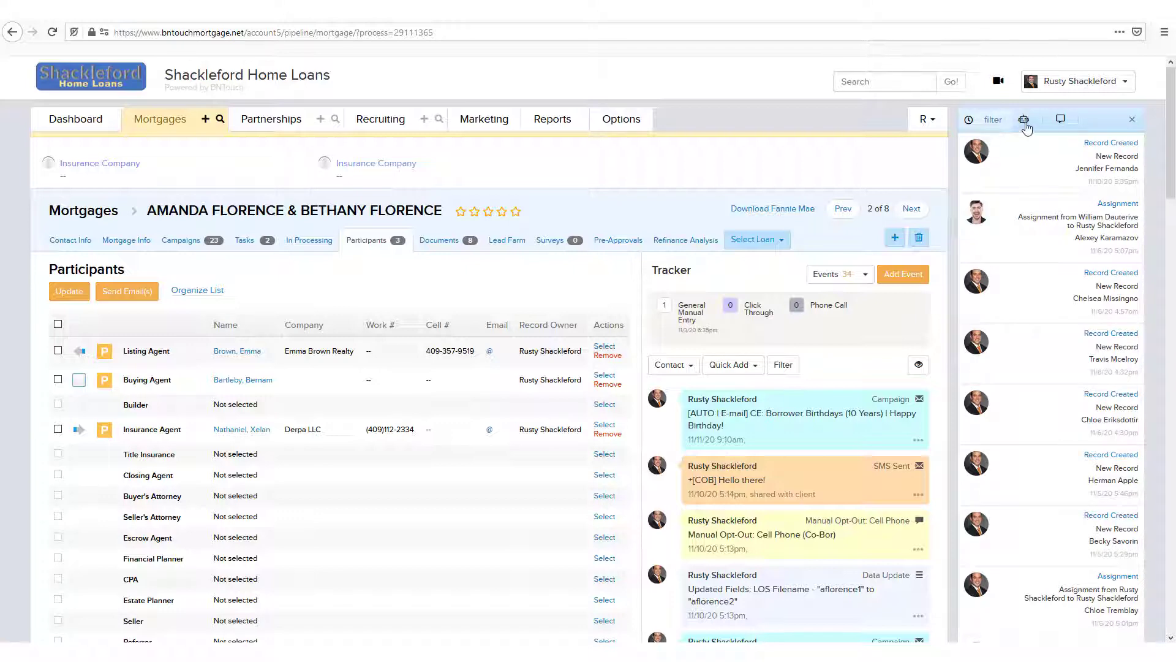
Send the message "Hello!" to the Maia AI assistant.
{"action": "left_click", "coordinate": [1024, 120]}
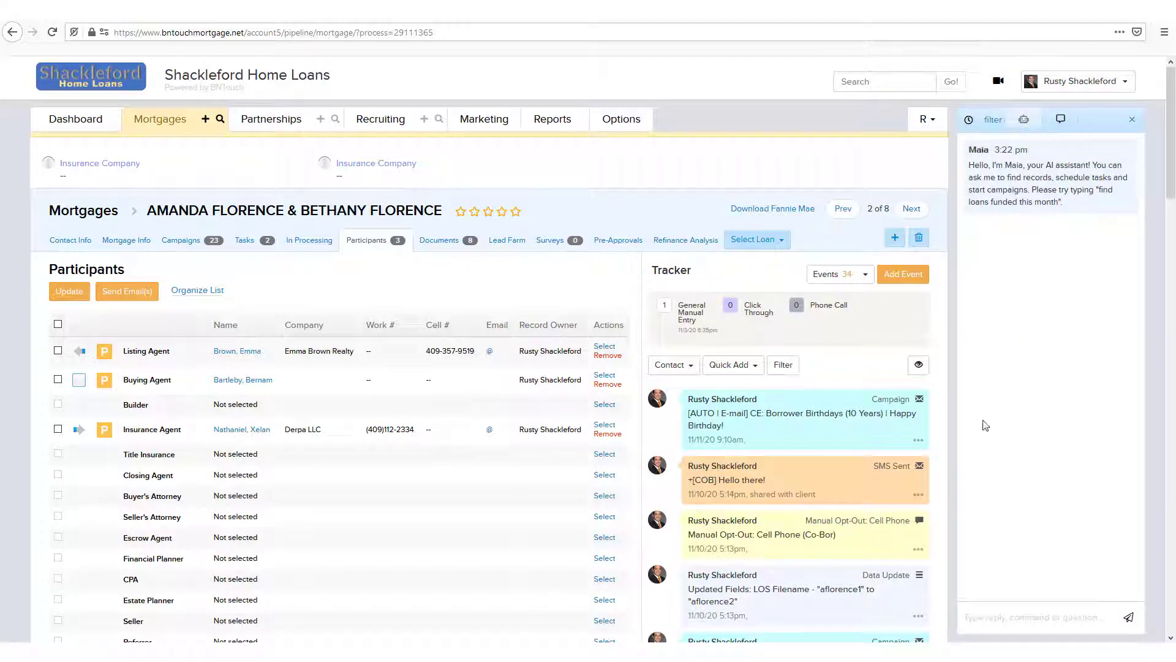
{"action": "type", "text": "Hello!"}
{"action": "key", "text": "Return"}
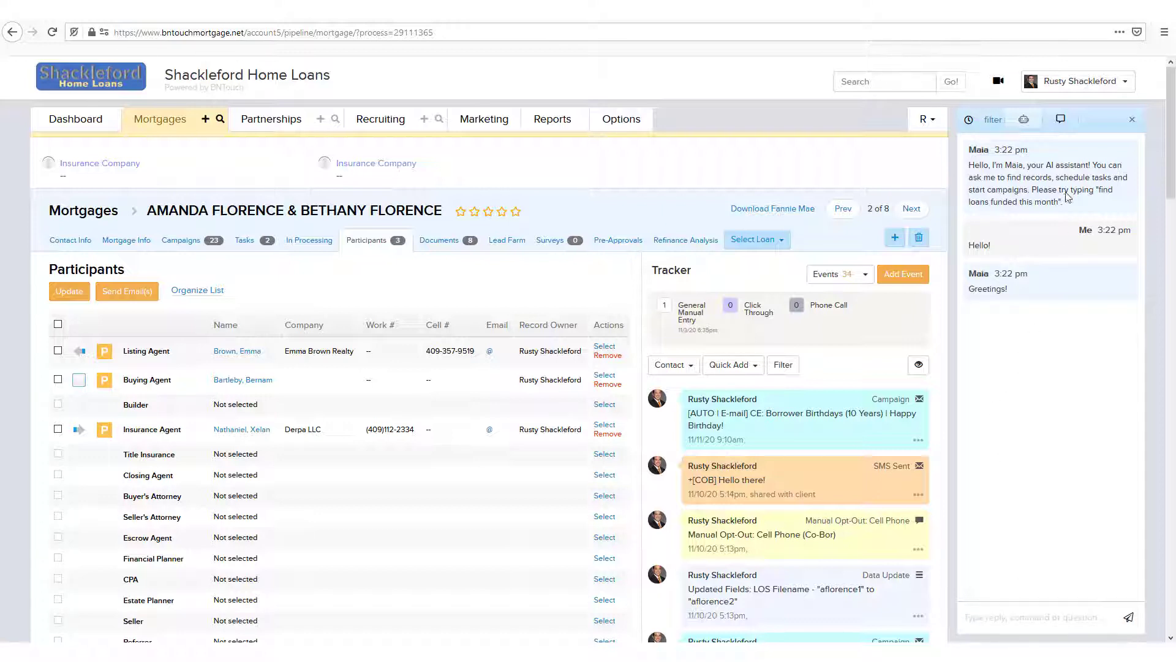
Search the SMS messages for "packet" and open the matching conversation.
{"action": "left_click", "coordinate": [1059, 121]}
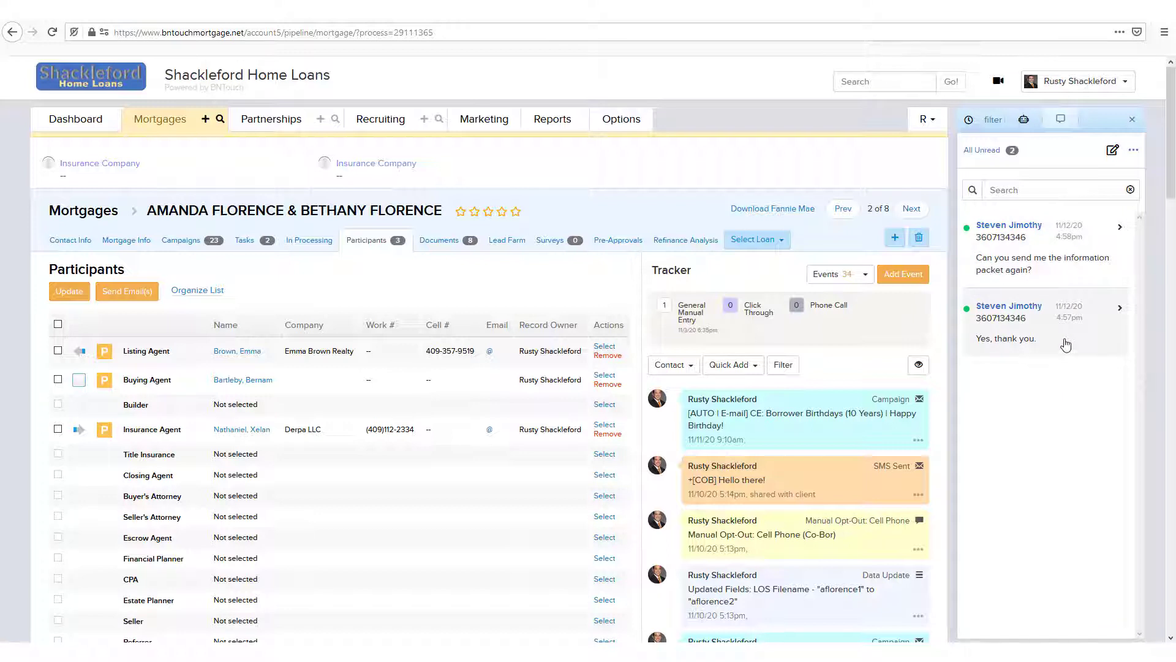
{"action": "left_click", "coordinate": [1022, 190]}
{"action": "type", "text": "packet"}
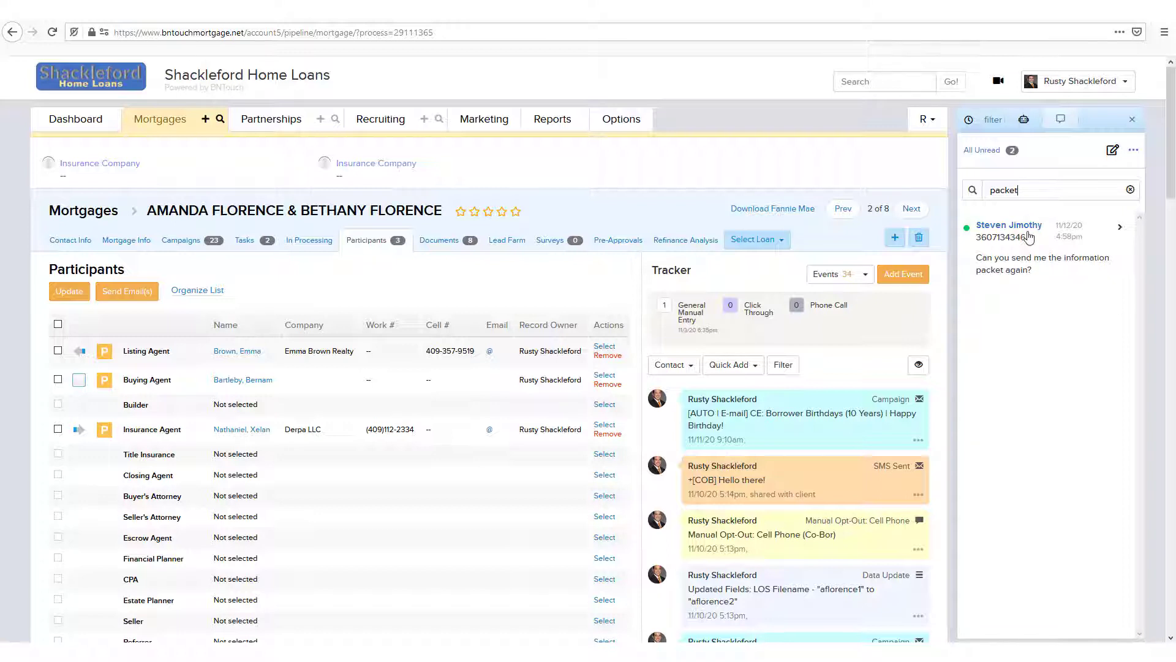
{"action": "left_click", "coordinate": [1029, 237]}
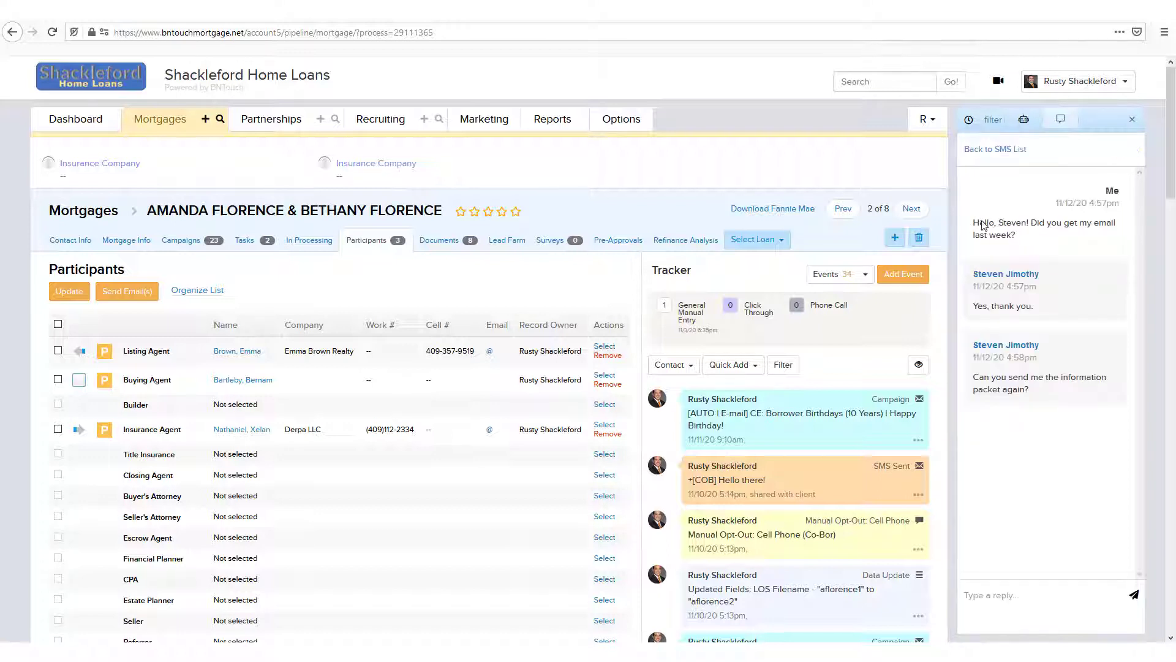
Return to the SMS list to select its newest message, and collapse the activity sidebar.
{"action": "left_click", "coordinate": [993, 150]}
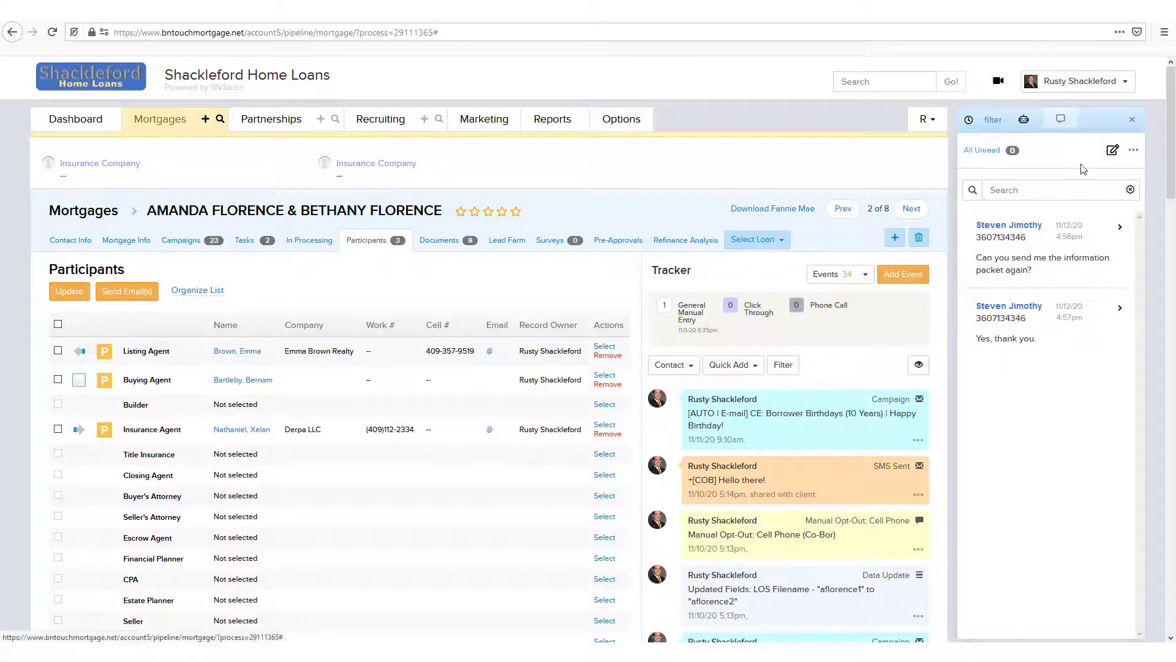
{"action": "left_click", "coordinate": [968, 229]}
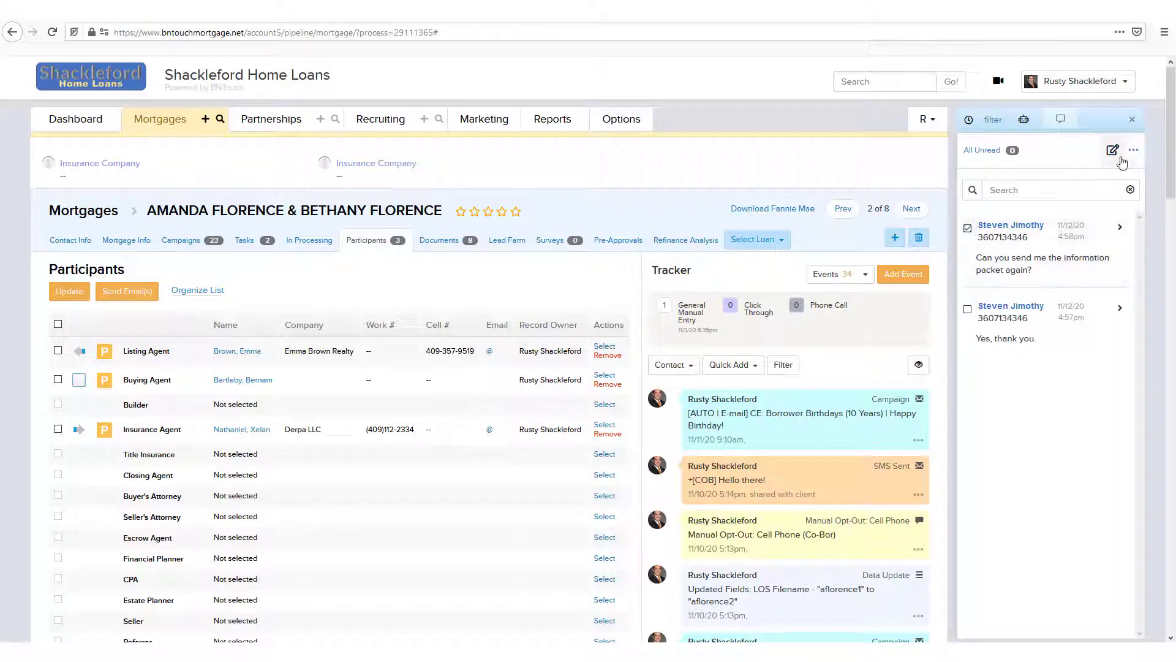
{"action": "left_click", "coordinate": [1133, 122]}
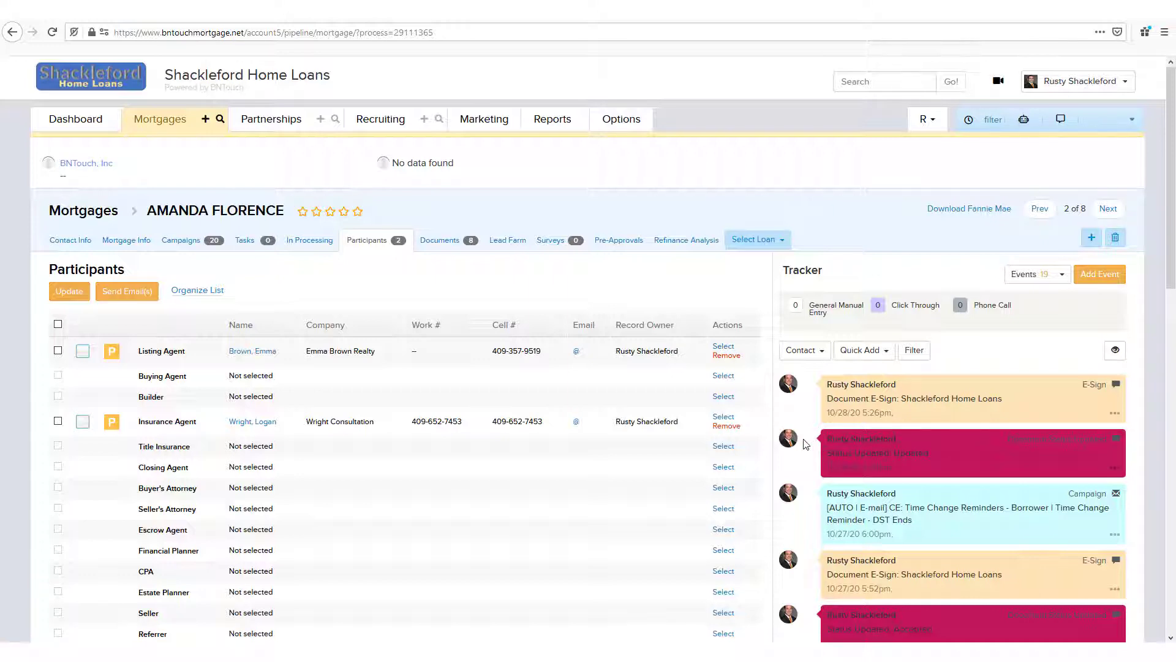
Examine the record's full Tracker history, from the latest e-sign events down to the record's creation entry.
{"action": "scroll", "coordinate": [806, 444], "scroll_direction": "down", "scroll_amount": 6}
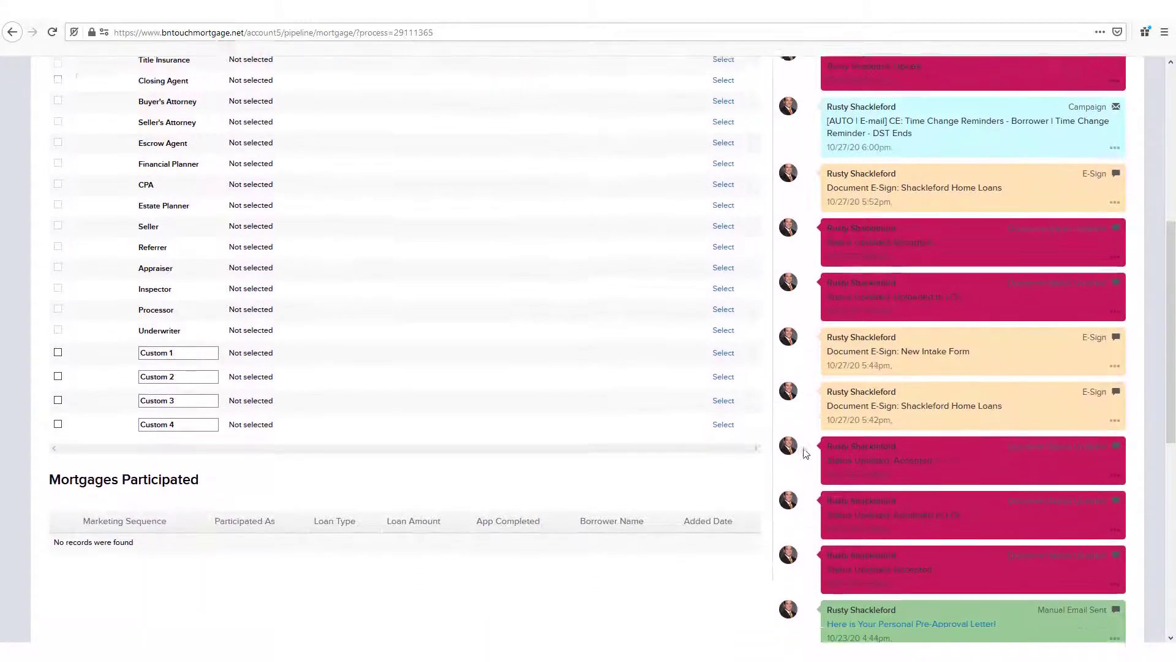
{"action": "scroll", "coordinate": [806, 453], "scroll_direction": "down", "scroll_amount": 6}
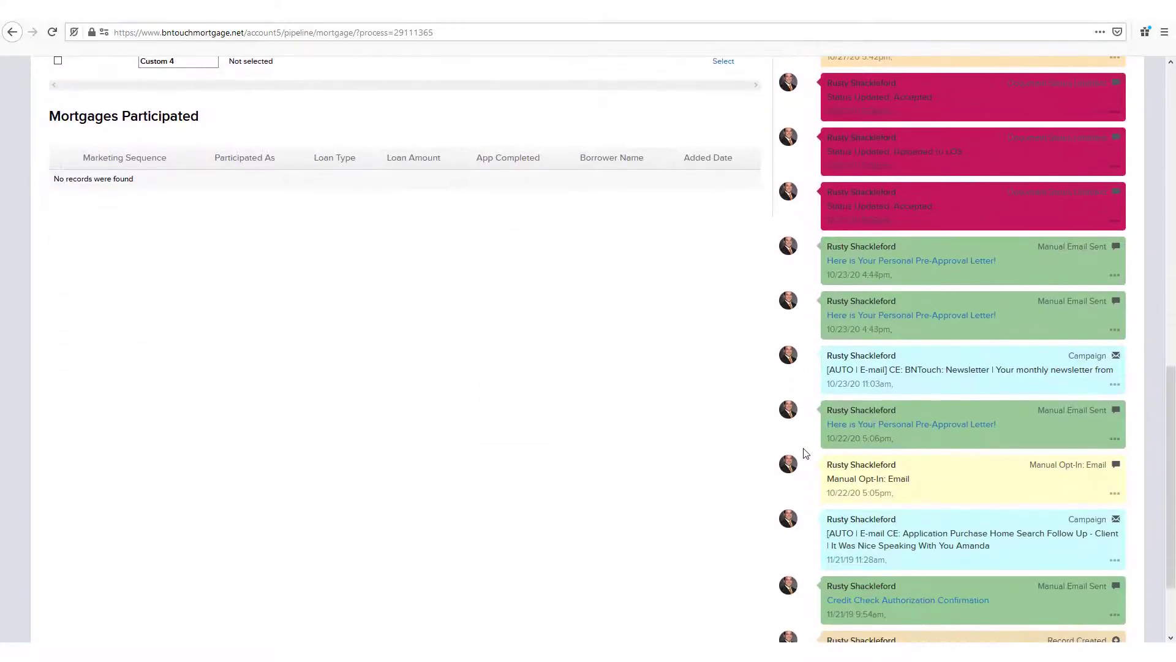
{"action": "scroll", "coordinate": [1041, 440], "scroll_direction": "up", "scroll_amount": 3}
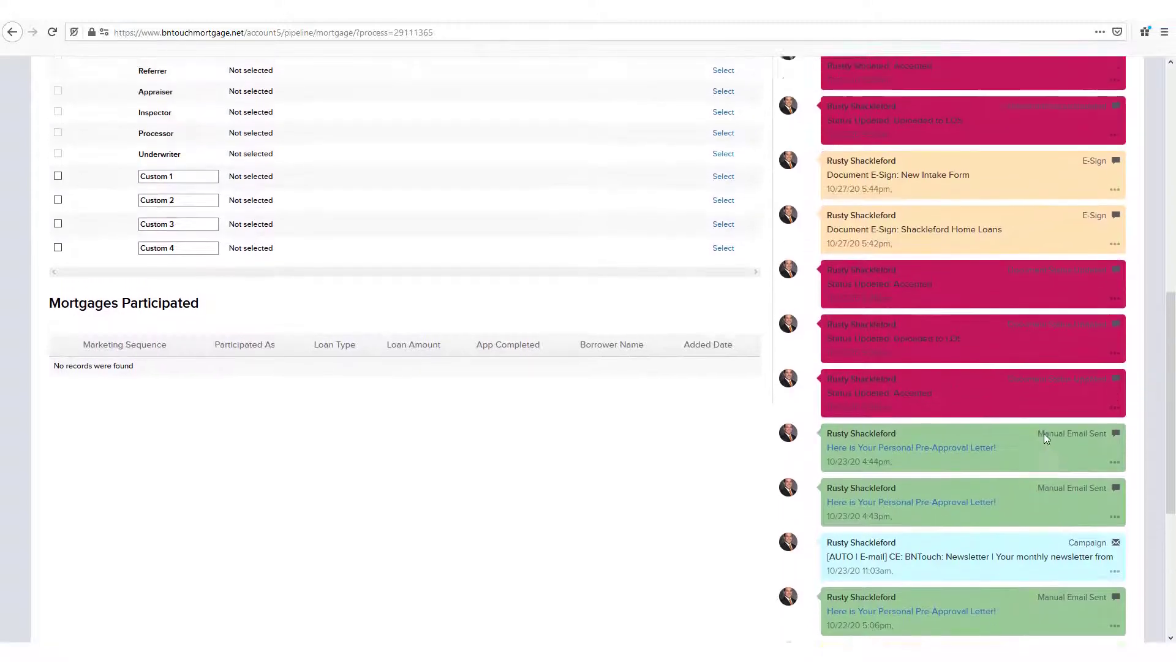
{"action": "scroll", "coordinate": [1043, 433], "scroll_direction": "up", "scroll_amount": 8}
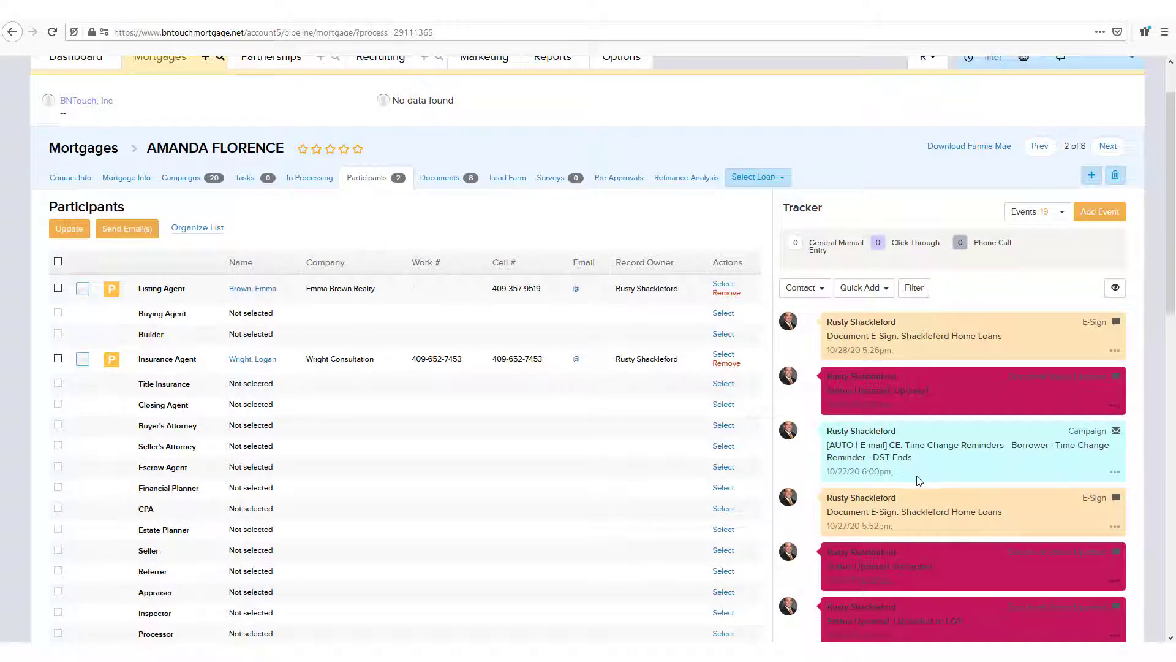
{"action": "scroll", "coordinate": [919, 477], "scroll_direction": "down", "scroll_amount": 9}
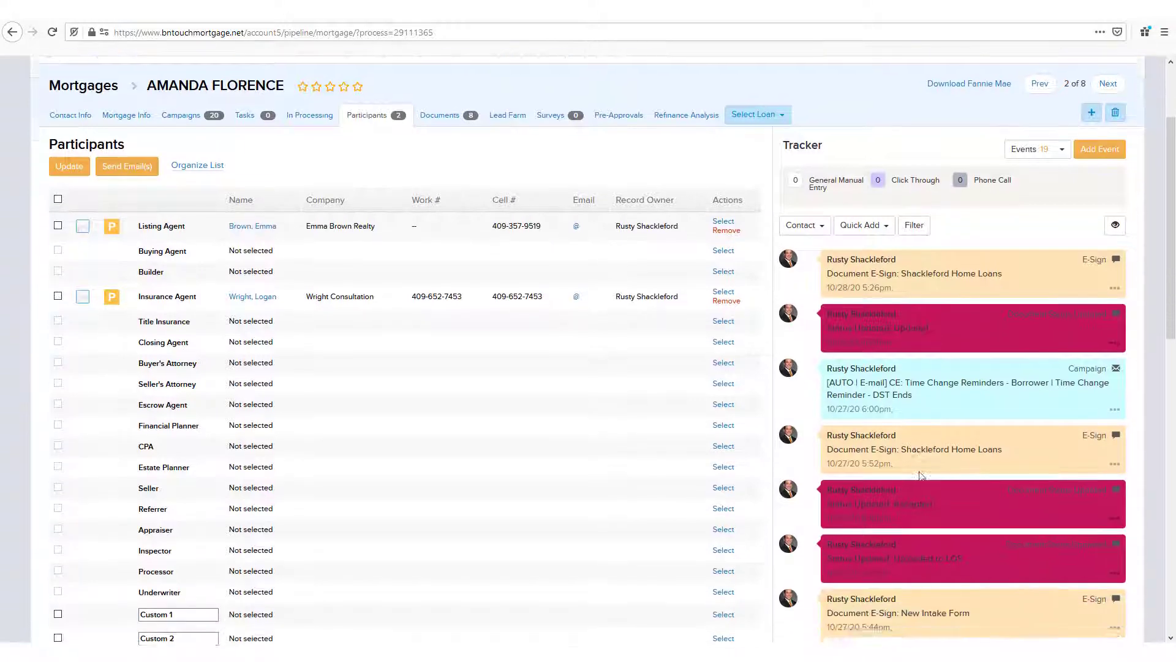
{"action": "scroll", "coordinate": [924, 466], "scroll_direction": "down", "scroll_amount": 4}
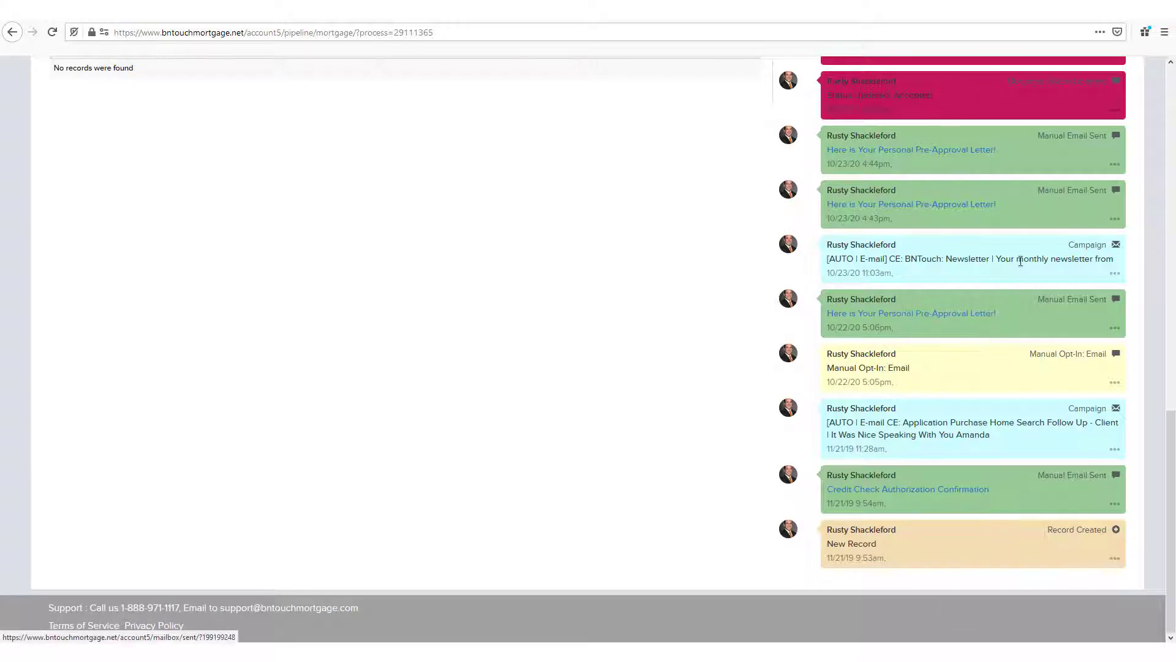
{"action": "scroll", "coordinate": [1029, 120], "scroll_direction": "up", "scroll_amount": 2}
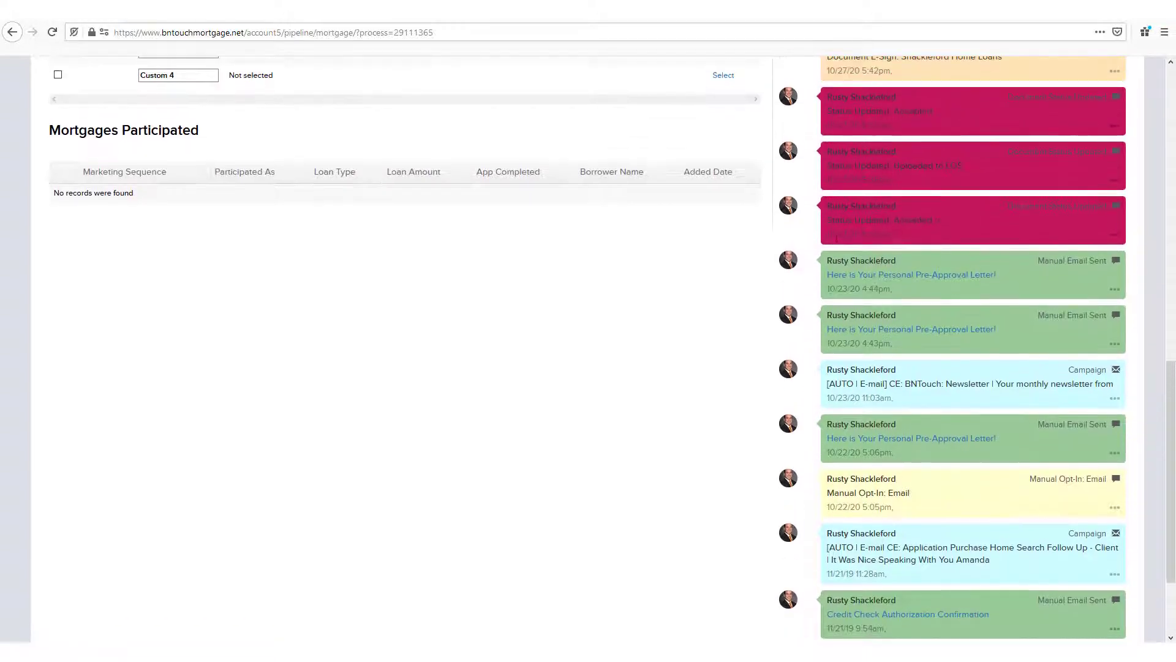
{"action": "scroll", "coordinate": [966, 244], "scroll_direction": "up", "scroll_amount": 10}
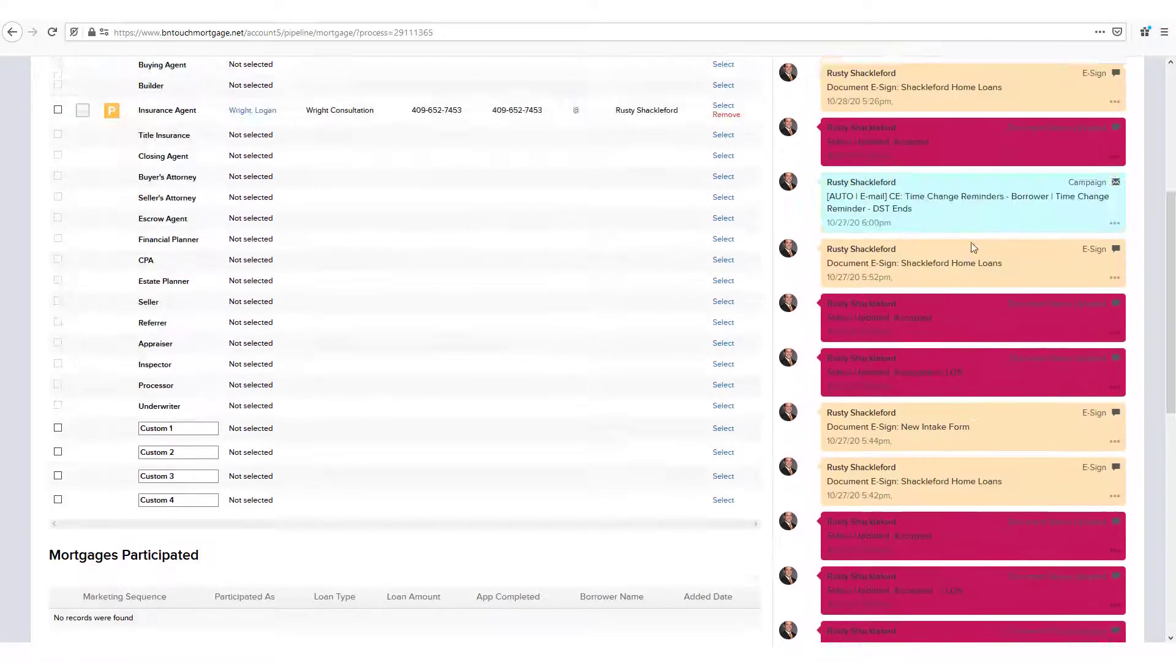
{"action": "scroll", "coordinate": [978, 247], "scroll_direction": "up", "scroll_amount": 1}
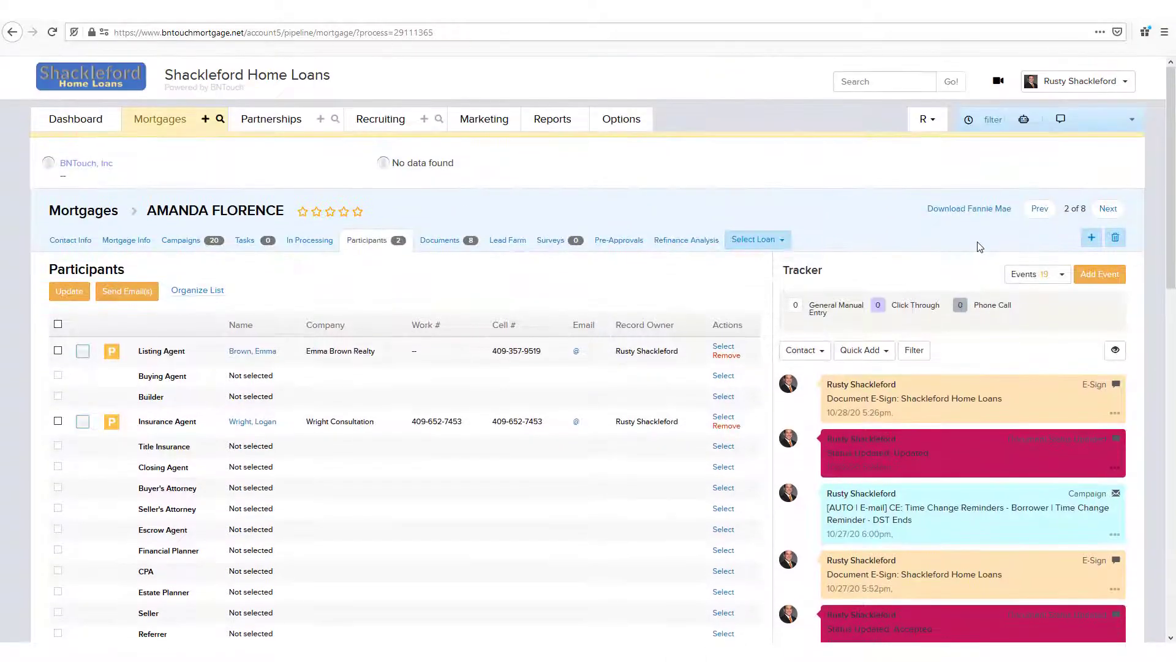
Add Record Created to the Tracker's Quick Add events and apply the changes.
{"action": "left_click", "coordinate": [1042, 271]}
{"action": "mouse_move", "coordinate": [1070, 339]}
{"action": "left_mouse_down"}
{"action": "mouse_move", "coordinate": [1080, 481]}
{"action": "mouse_move", "coordinate": [1071, 331]}
{"action": "left_mouse_up"}
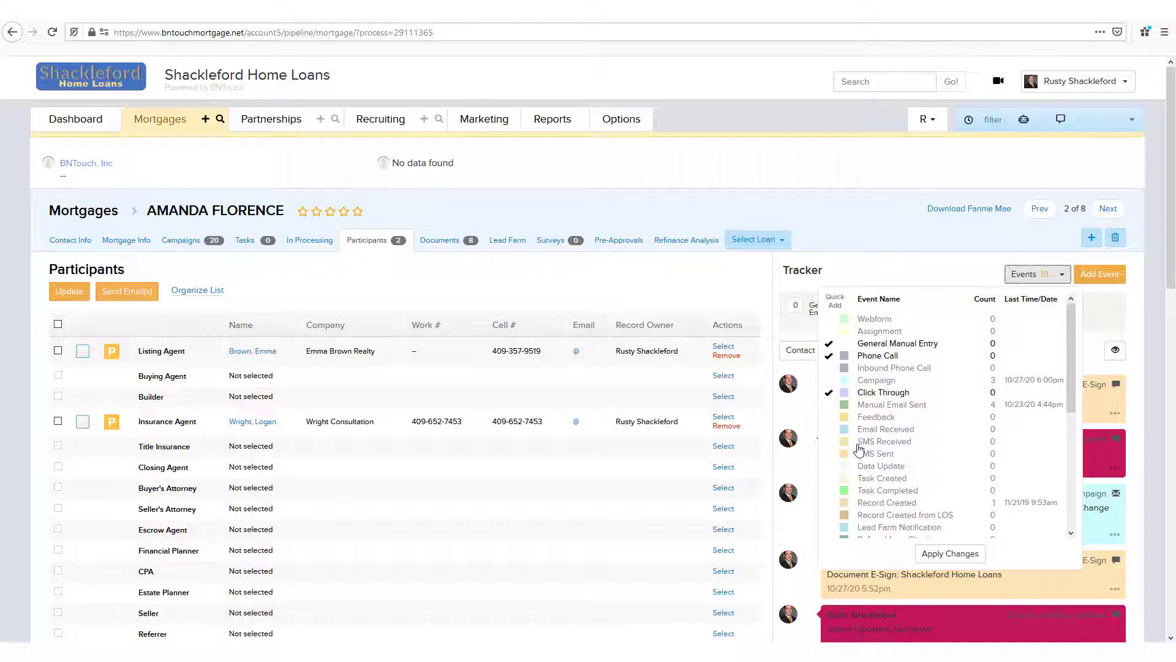
{"action": "left_click", "coordinate": [832, 505]}
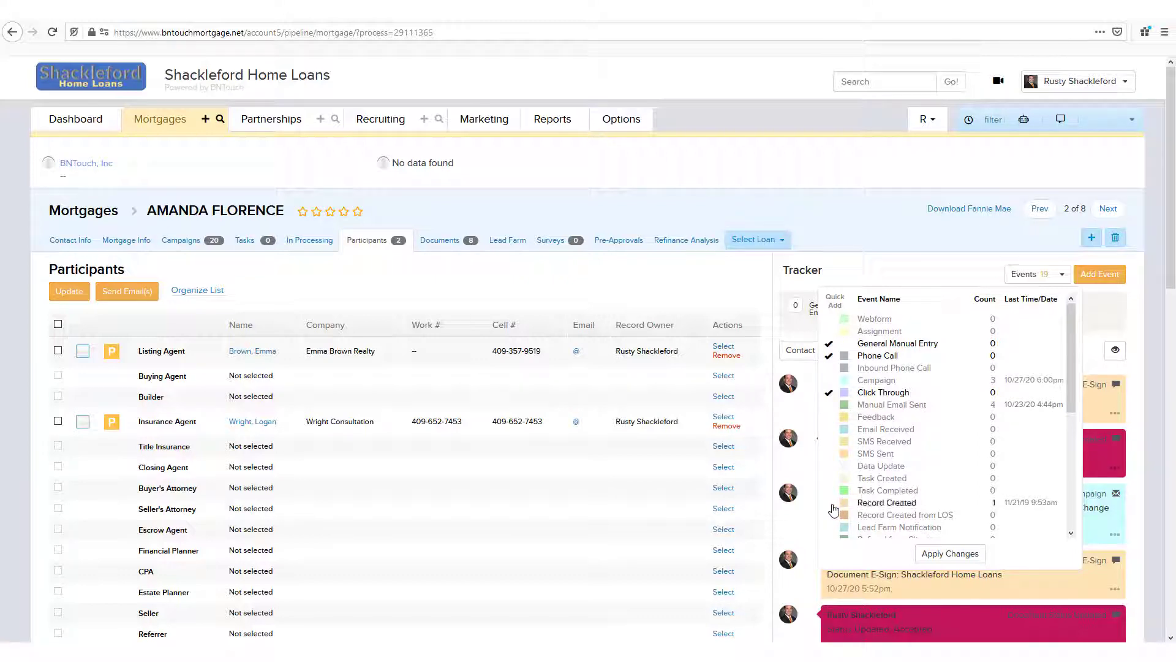
{"action": "left_click", "coordinate": [930, 556]}
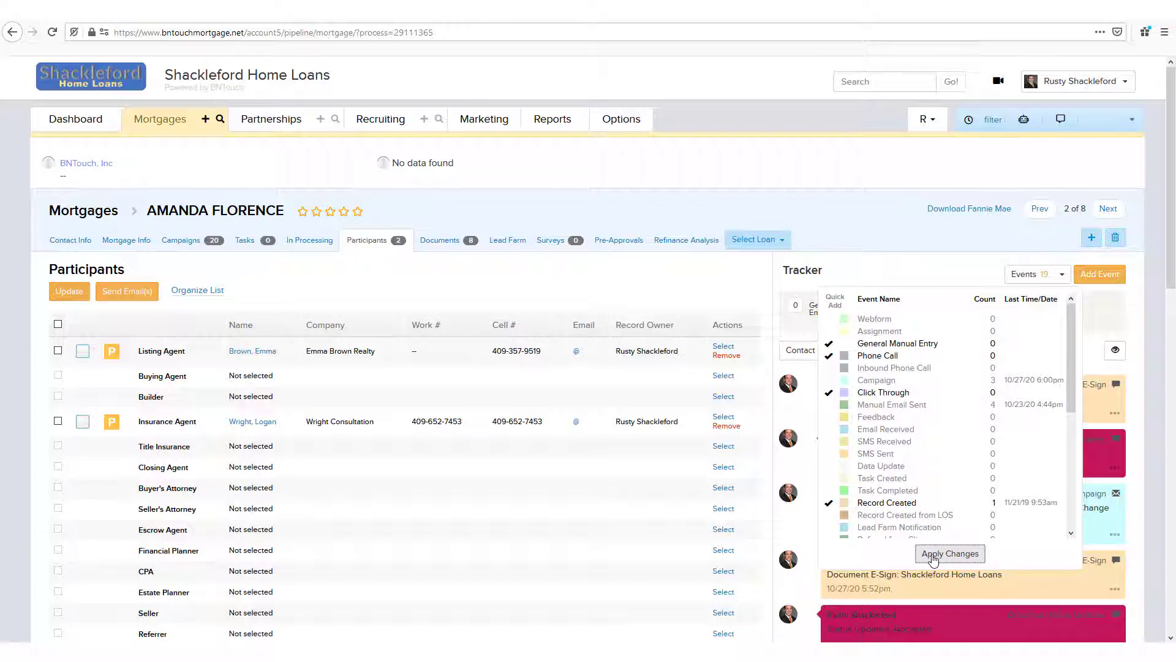
{"action": "left_click", "coordinate": [1096, 311]}
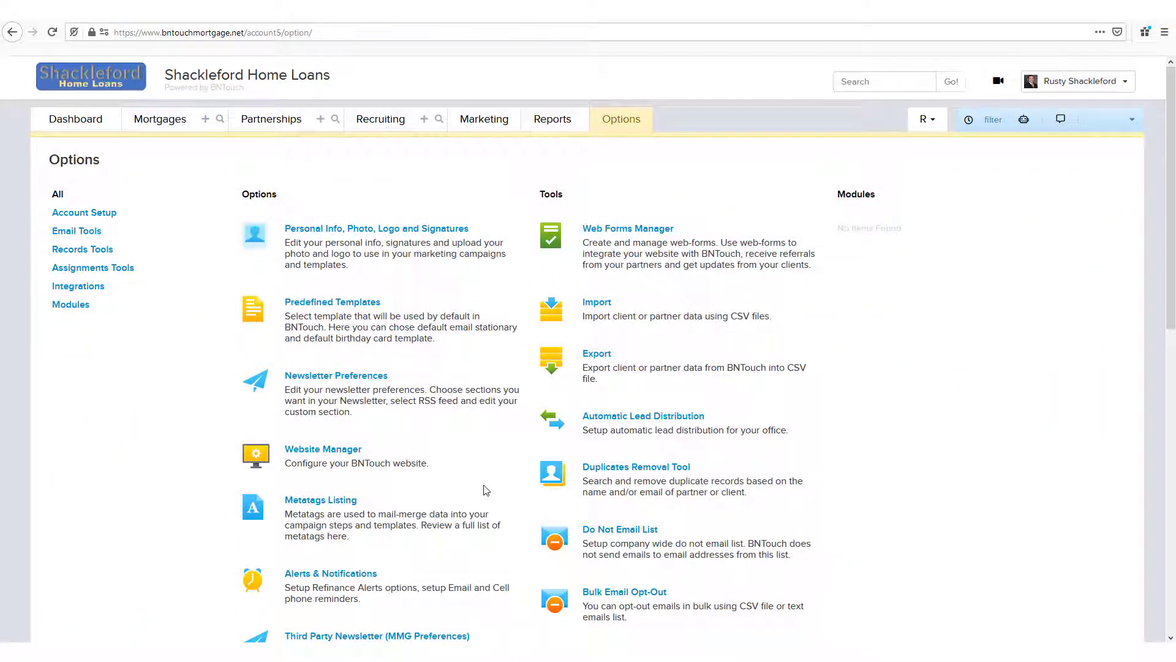
Open the Tracker Options and look through the whole list of event types and their colors.
{"action": "scroll", "coordinate": [486, 490], "scroll_direction": "down", "scroll_amount": 5}
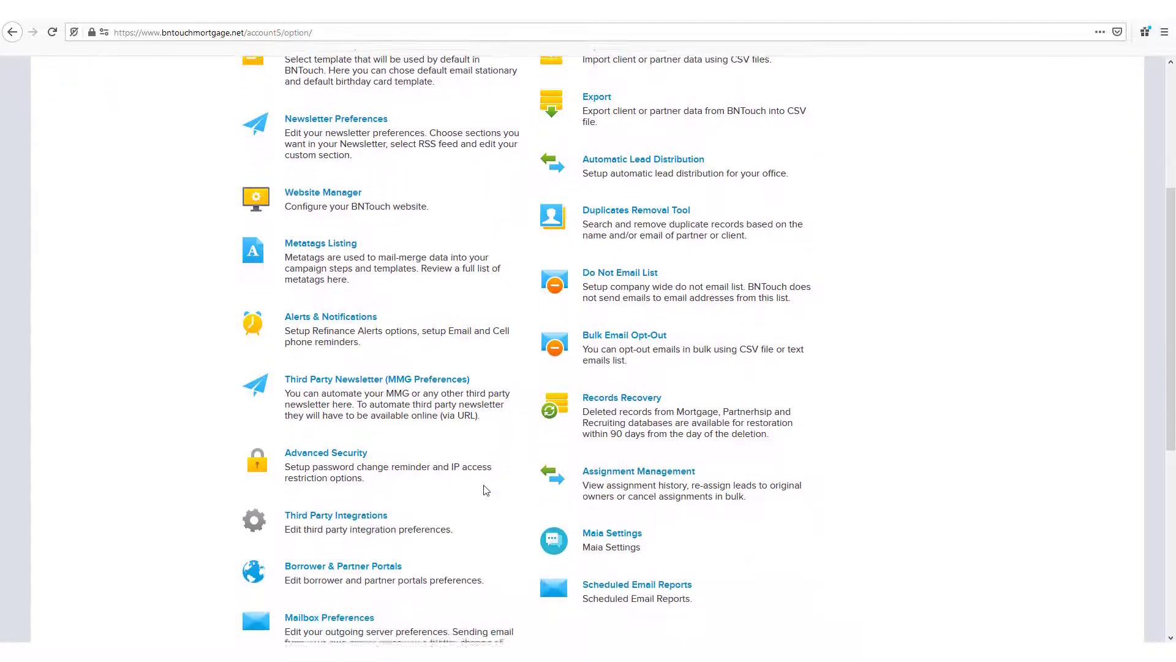
{"action": "scroll", "coordinate": [486, 490], "scroll_direction": "down", "scroll_amount": 2}
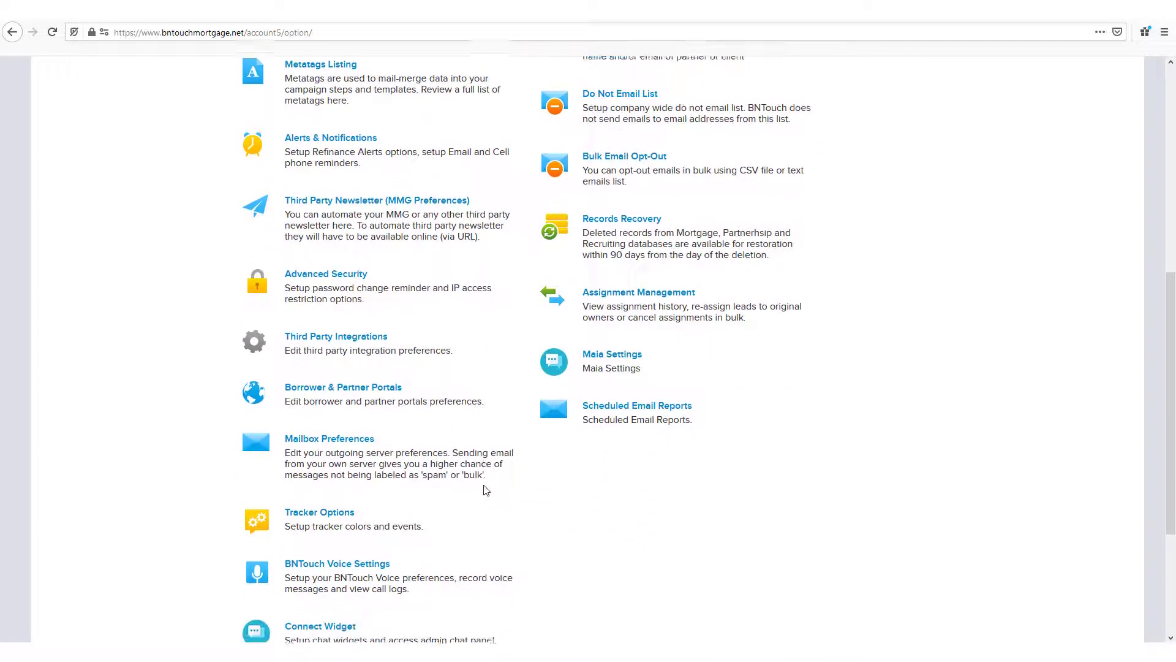
{"action": "left_click", "coordinate": [330, 517]}
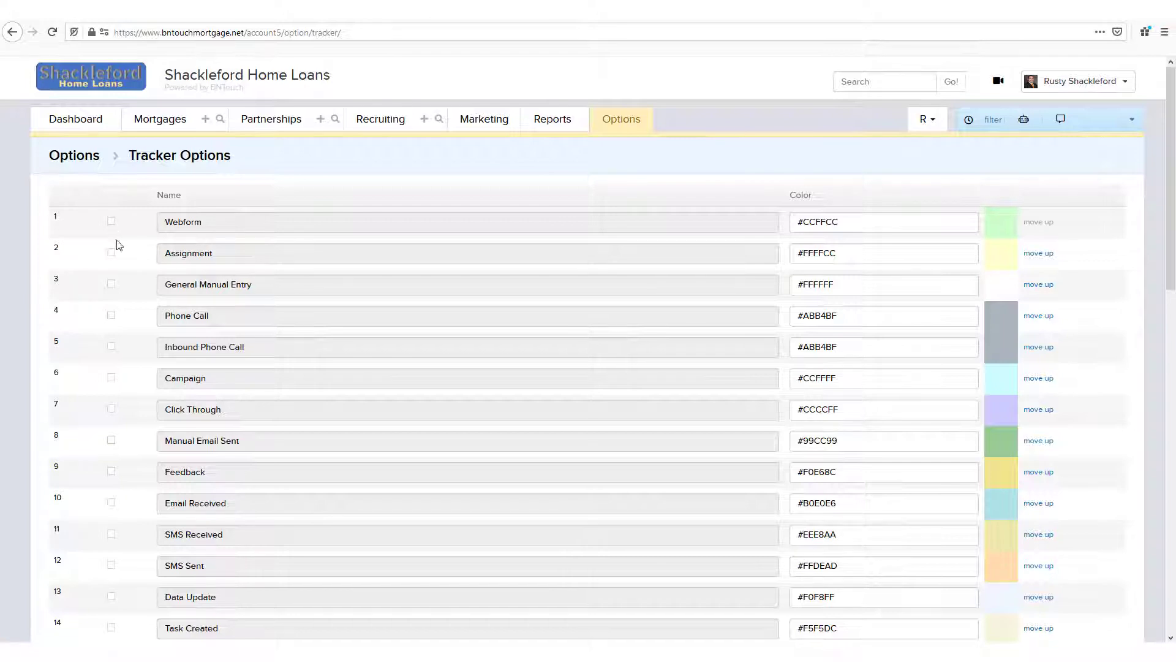
{"action": "scroll", "coordinate": [156, 497], "scroll_direction": "down", "scroll_amount": 5}
{"action": "scroll", "coordinate": [156, 502], "scroll_direction": "down", "scroll_amount": 9}
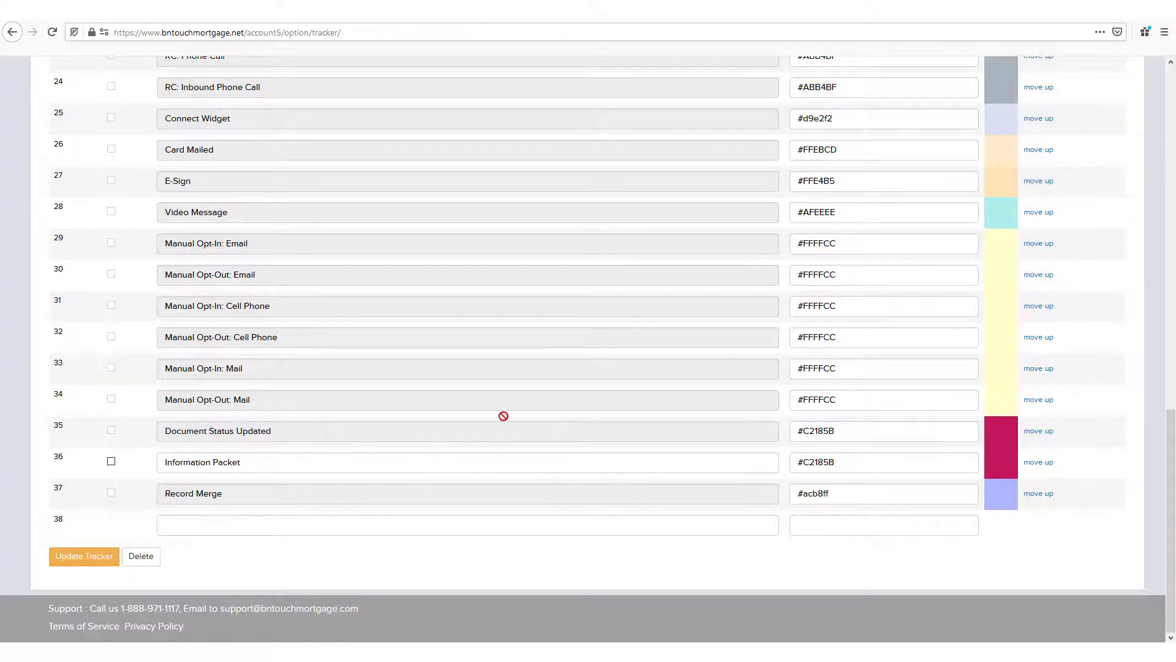
{"action": "scroll", "coordinate": [502, 412], "scroll_direction": "up", "scroll_amount": 20}
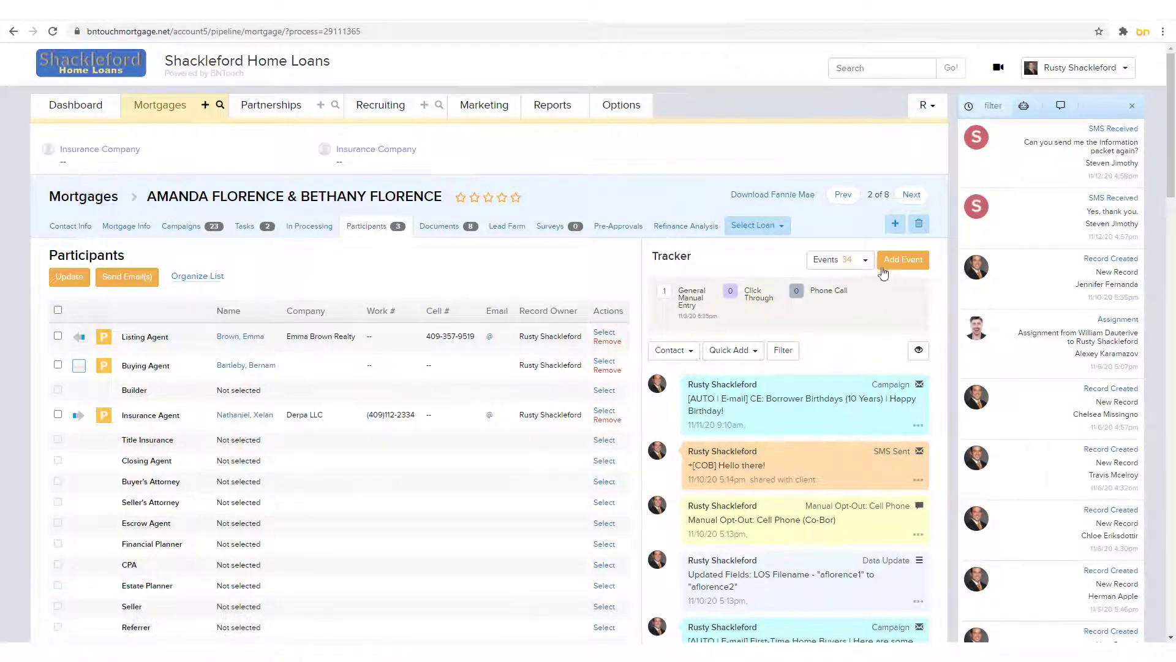
Start a new Tracker event of type Information Packet with the description "Scanned image".
{"action": "left_click", "coordinate": [919, 265]}
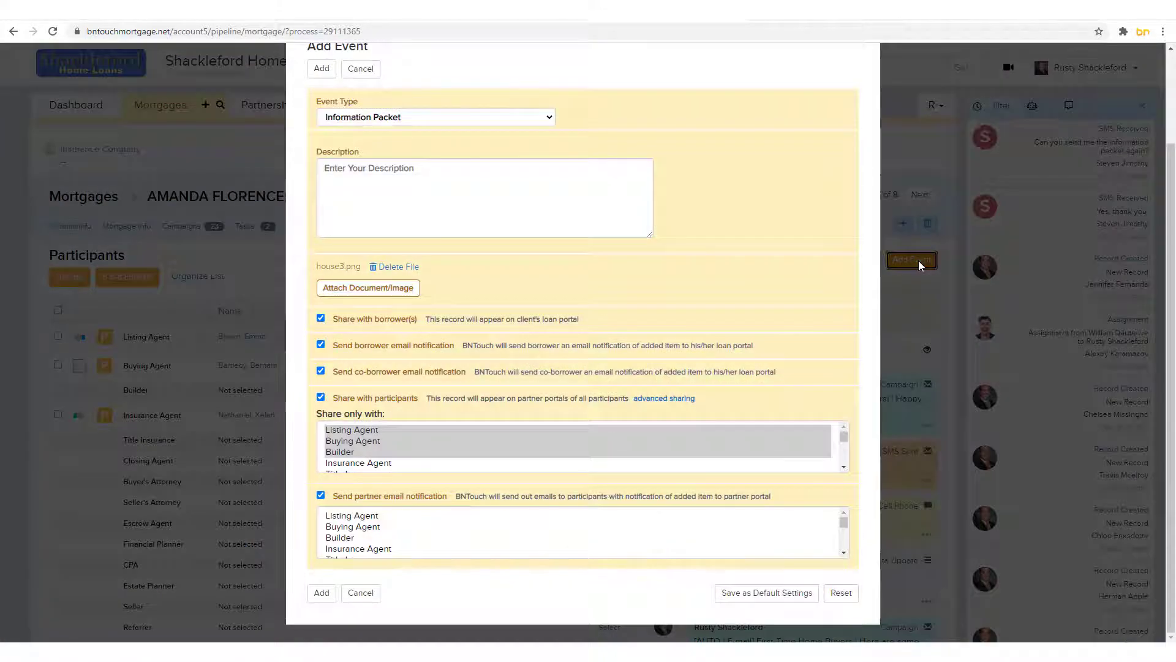
{"action": "left_click", "coordinate": [407, 122]}
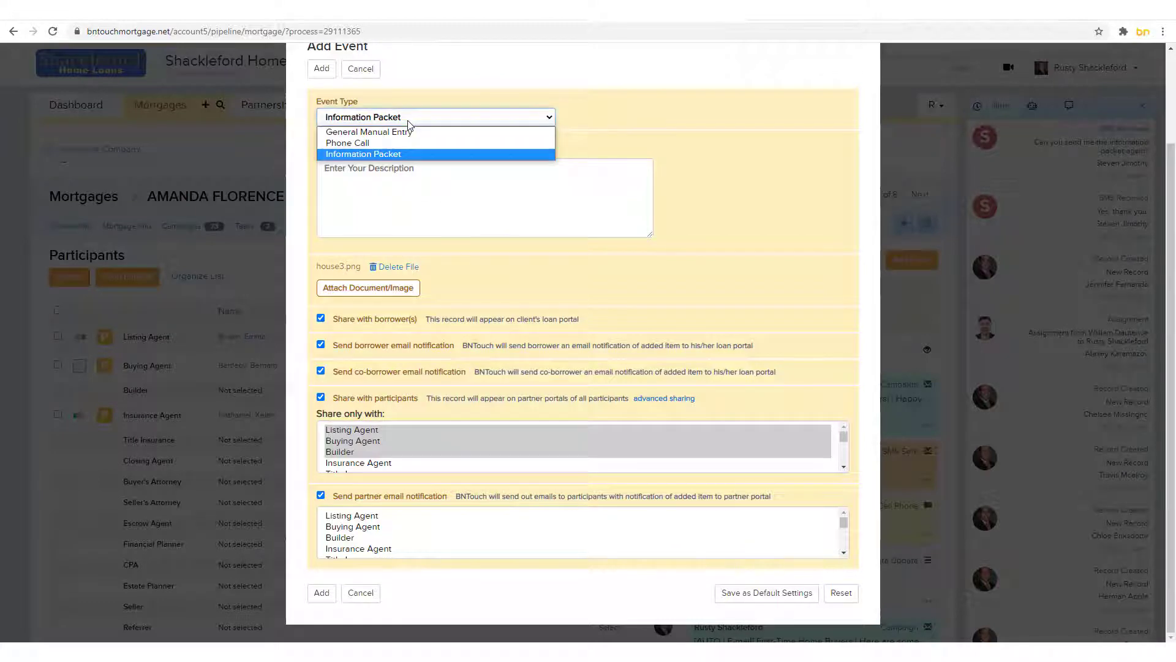
{"action": "left_click", "coordinate": [408, 155]}
{"action": "left_click", "coordinate": [409, 175]}
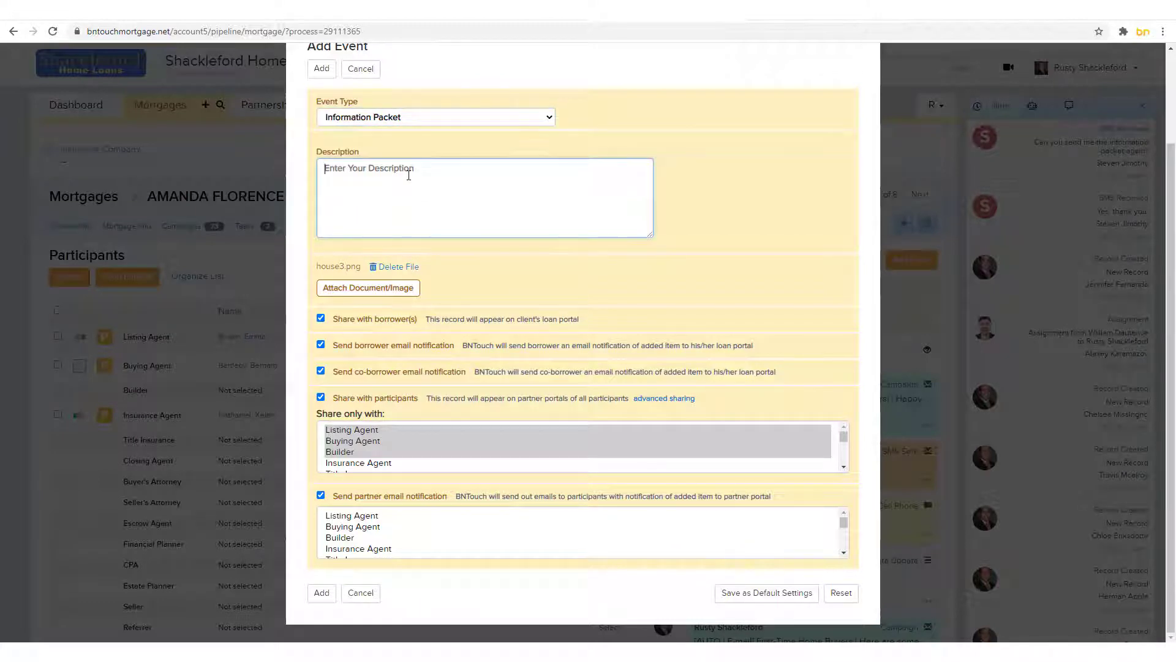
{"action": "type", "text": "Scanned image"}
Attach the house3 image from the Example Materials folder to the event.
{"action": "left_click", "coordinate": [329, 293]}
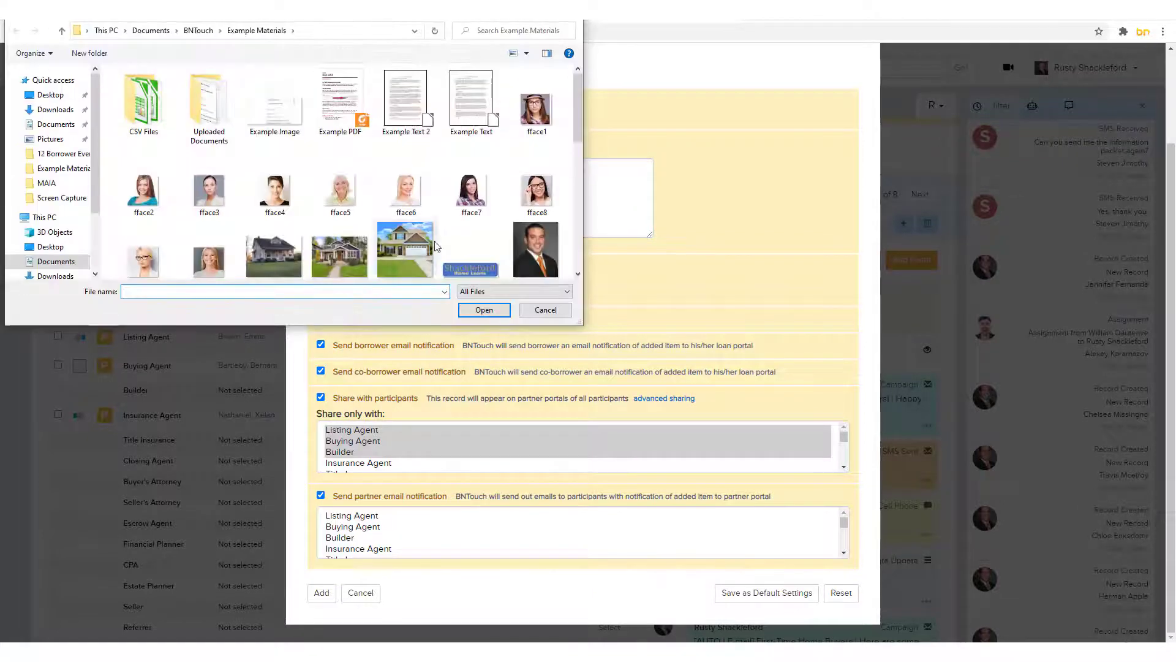
{"action": "left_click", "coordinate": [415, 241]}
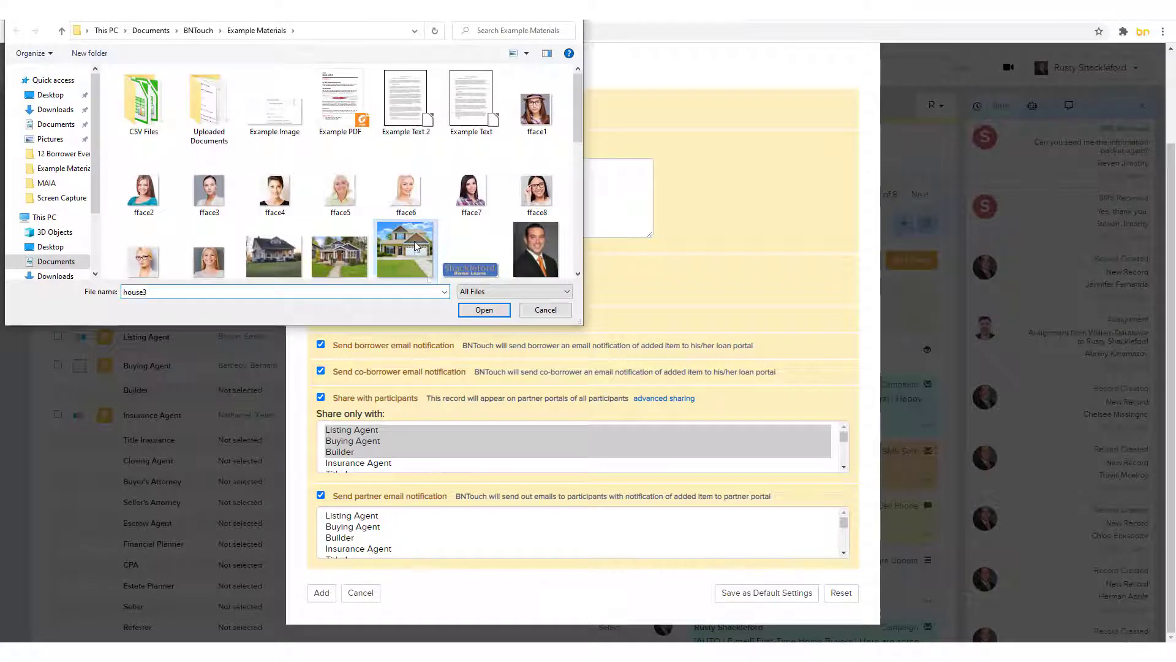
{"action": "left_click", "coordinate": [483, 310]}
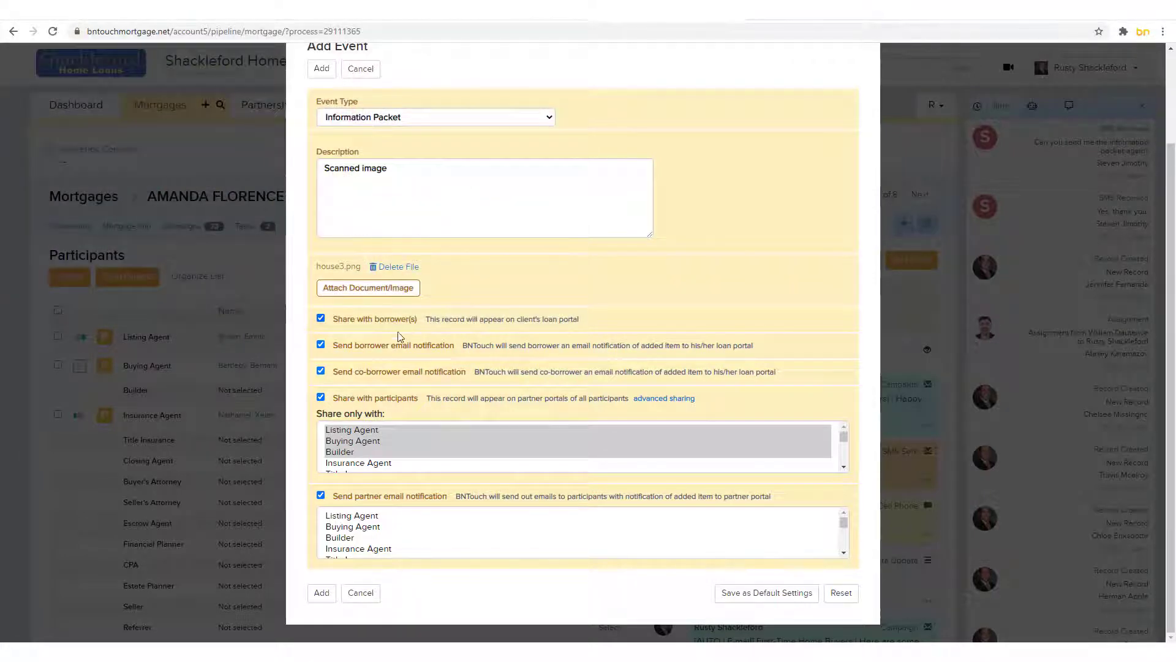
{"action": "left_click", "coordinate": [321, 319]}
{"action": "left_click", "coordinate": [321, 318]}
{"action": "left_click", "coordinate": [320, 344]}
{"action": "left_click", "coordinate": [320, 344]}
{"action": "left_click", "coordinate": [664, 399]}
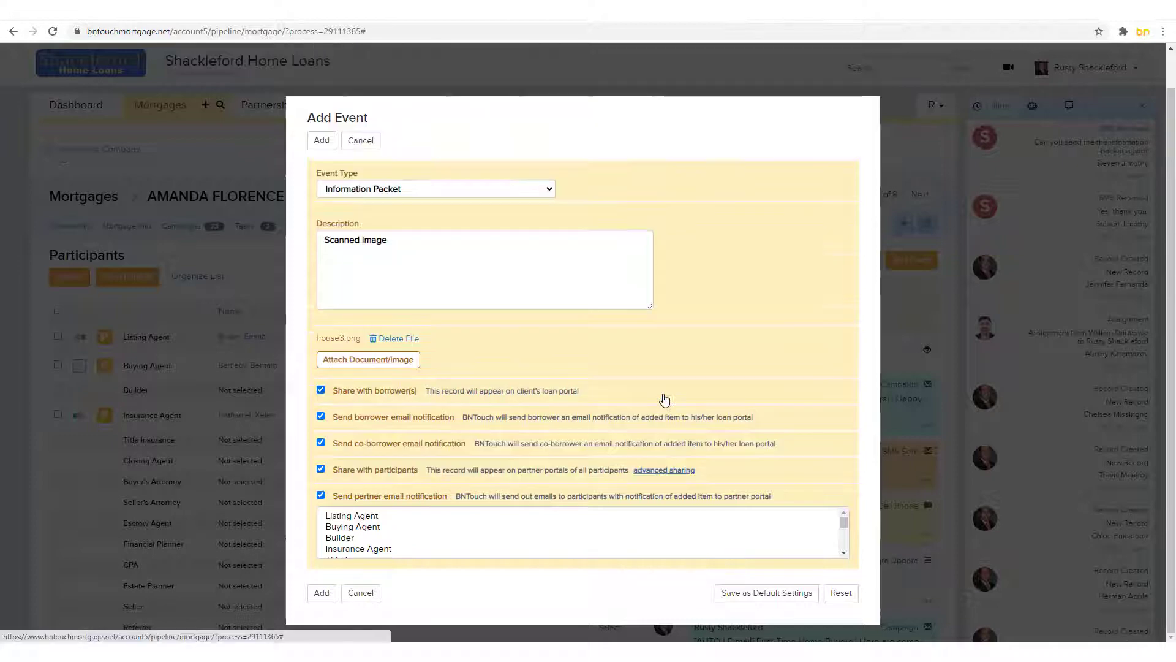
{"action": "left_click", "coordinate": [664, 469]}
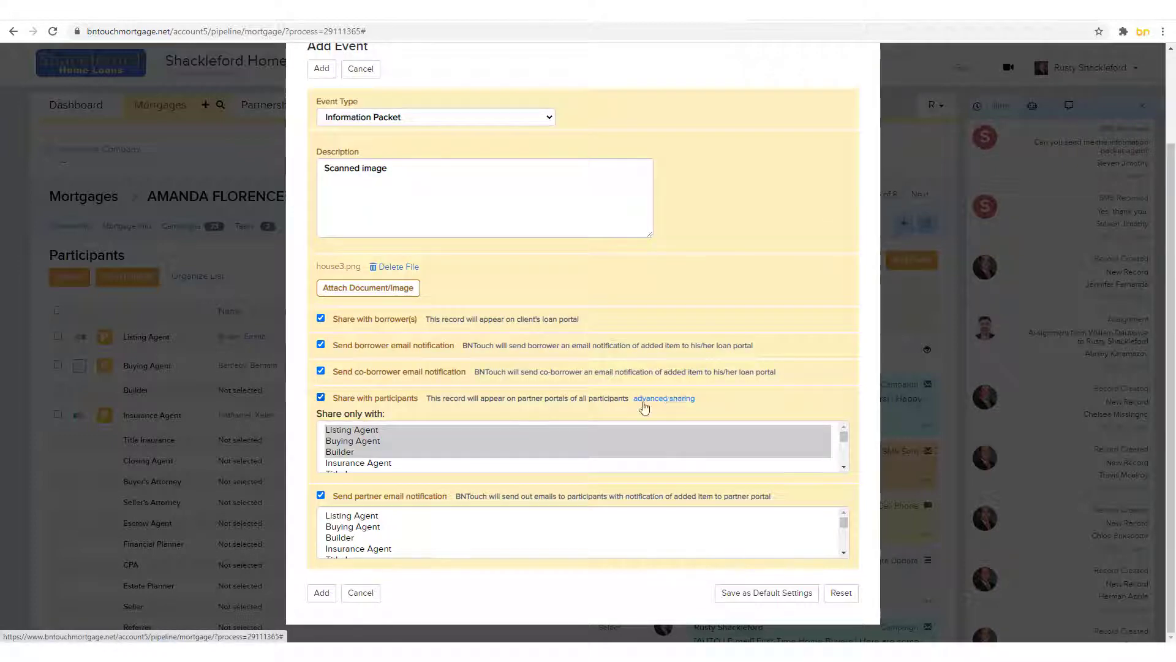
Share the event only with the Listing Agent, Buying Agent, Builder and Insurance Agent, and add it to the Tracker.
{"action": "left_click", "coordinate": [350, 430]}
{"action": "left_click_drag", "start_coordinate": [349, 448], "coordinate": [355, 469]}
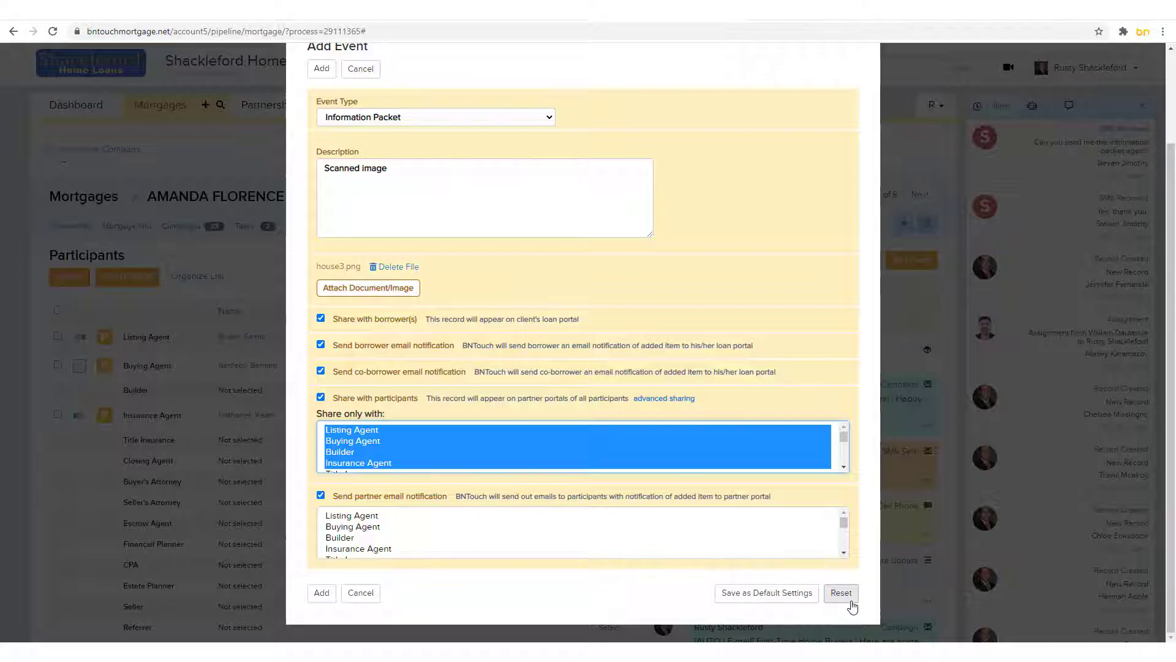
{"action": "left_click", "coordinate": [844, 591]}
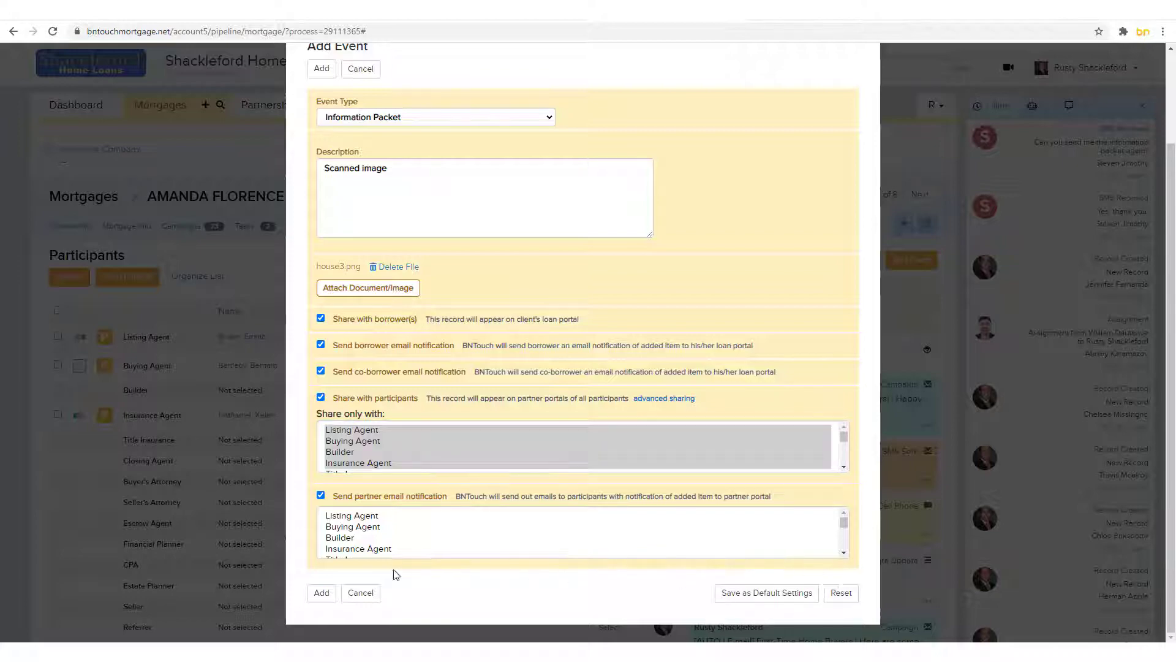
{"action": "left_click", "coordinate": [319, 593]}
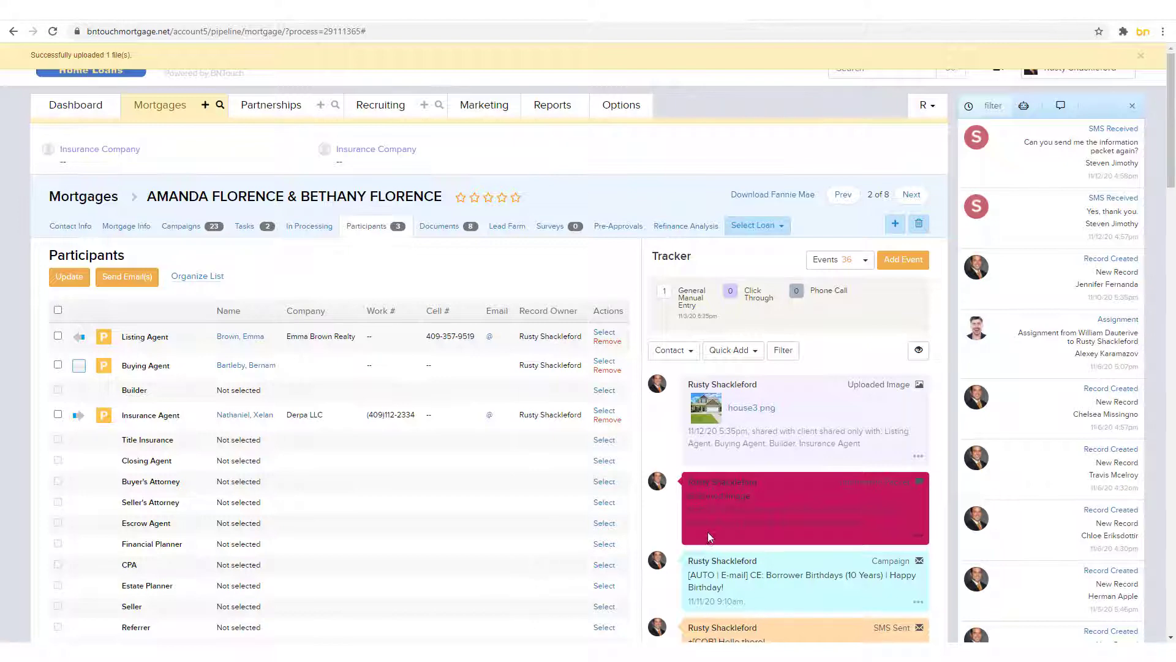
Preview the house3.png image from its Tracker entry, and view the record's documents before returning to its participants.
{"action": "left_click", "coordinate": [745, 415]}
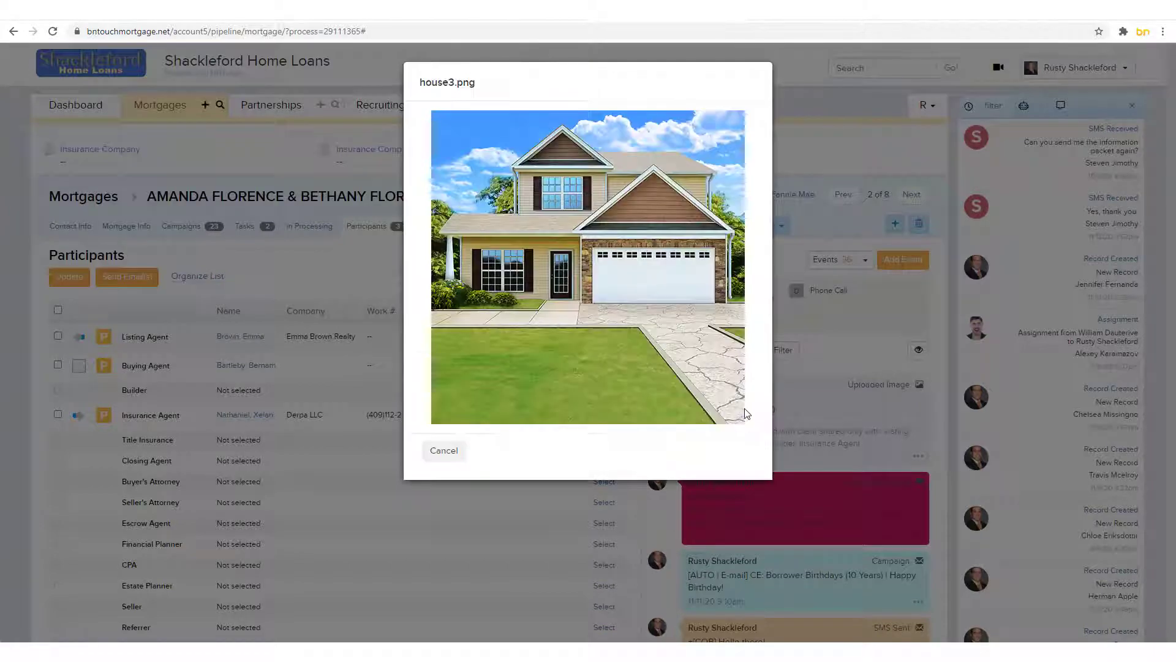
{"action": "left_click", "coordinate": [454, 451]}
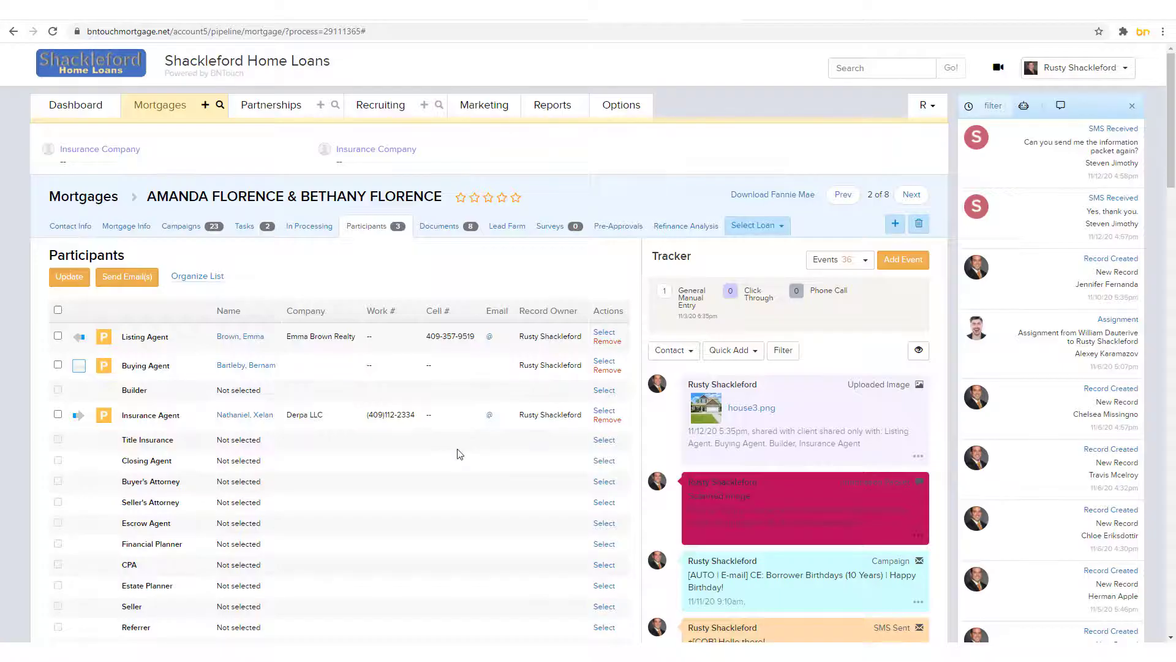
{"action": "left_click", "coordinate": [434, 236]}
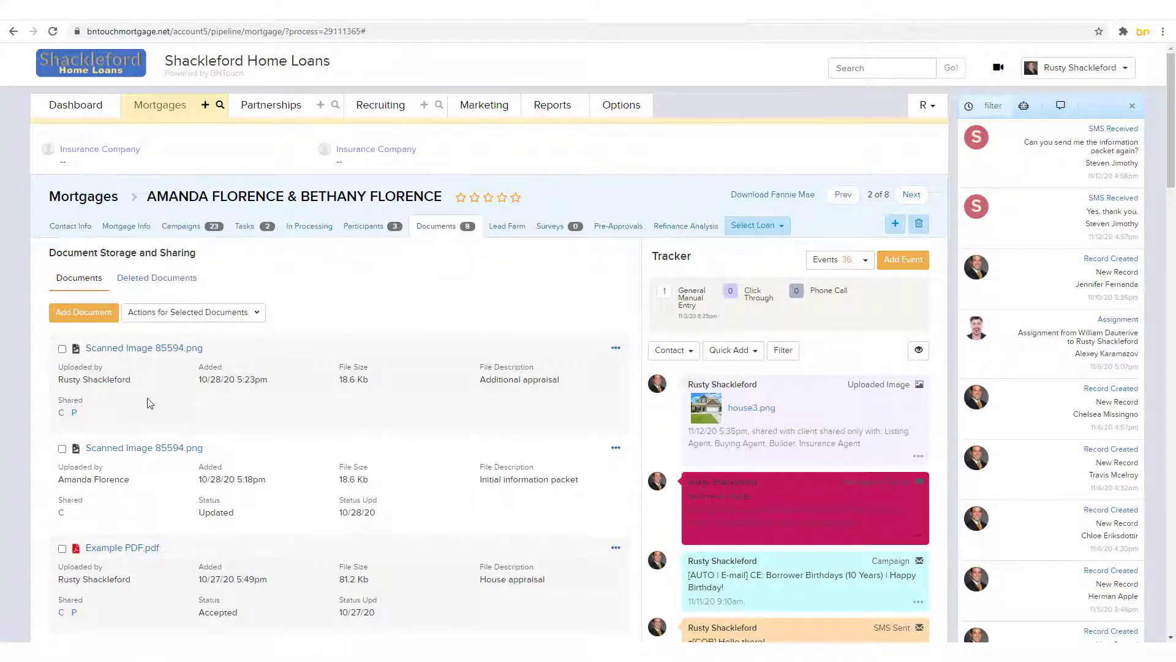
{"action": "left_click", "coordinate": [374, 231]}
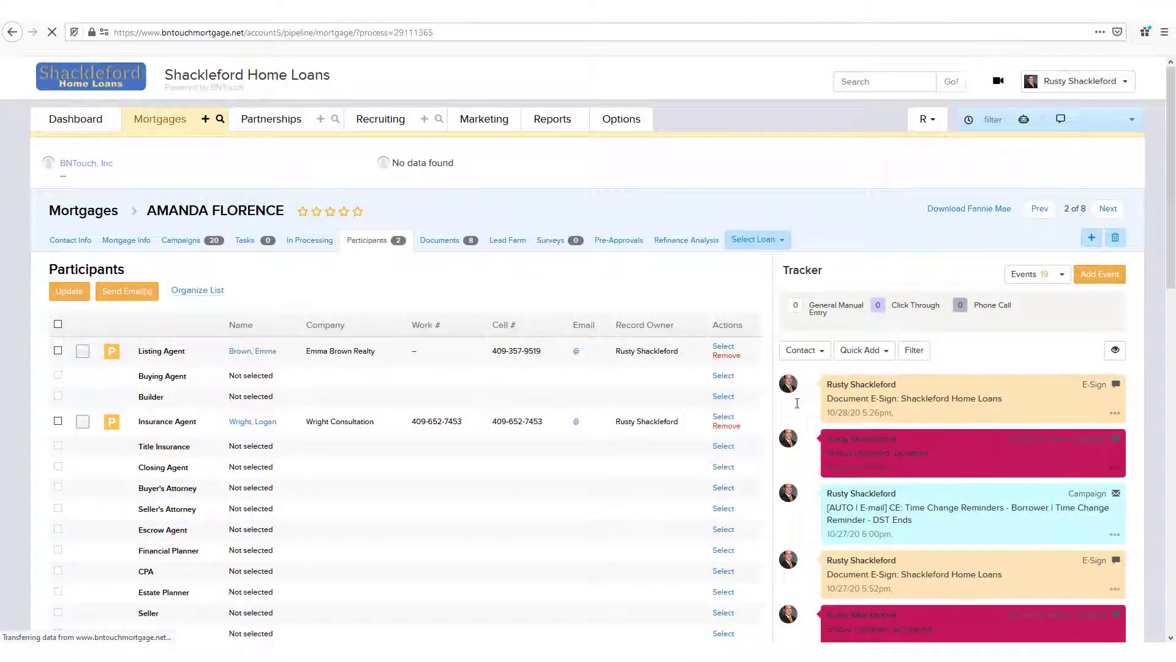
Look over the Tracker's contact options and the account menu's entries.
{"action": "left_click", "coordinate": [818, 354]}
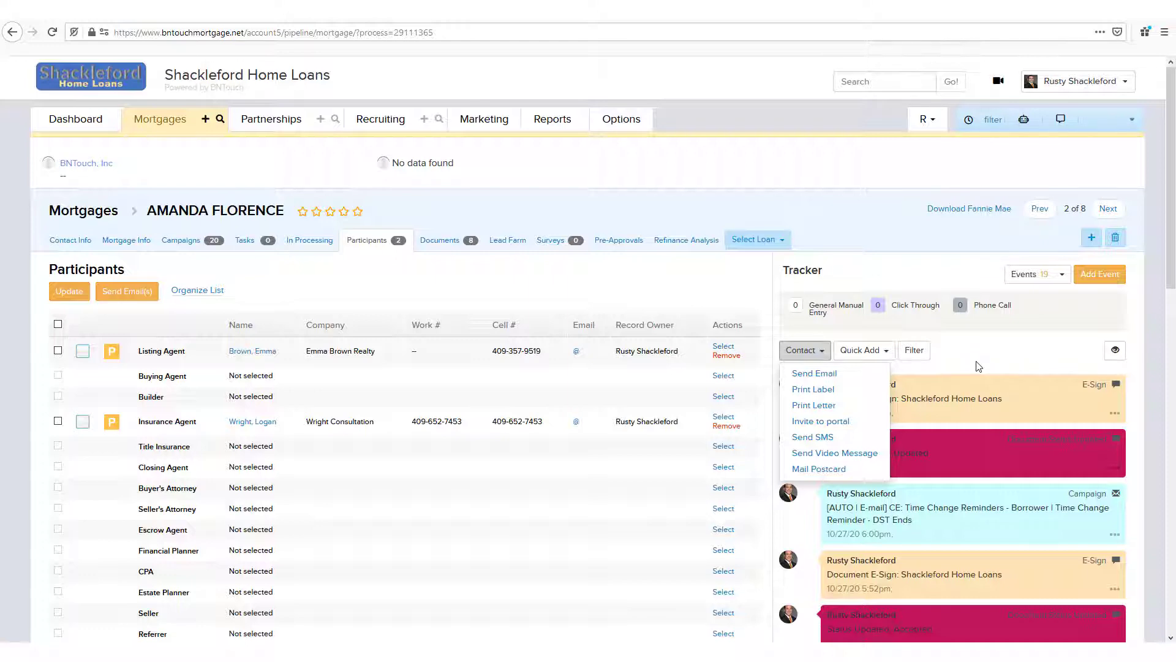
{"action": "left_click", "coordinate": [1079, 81]}
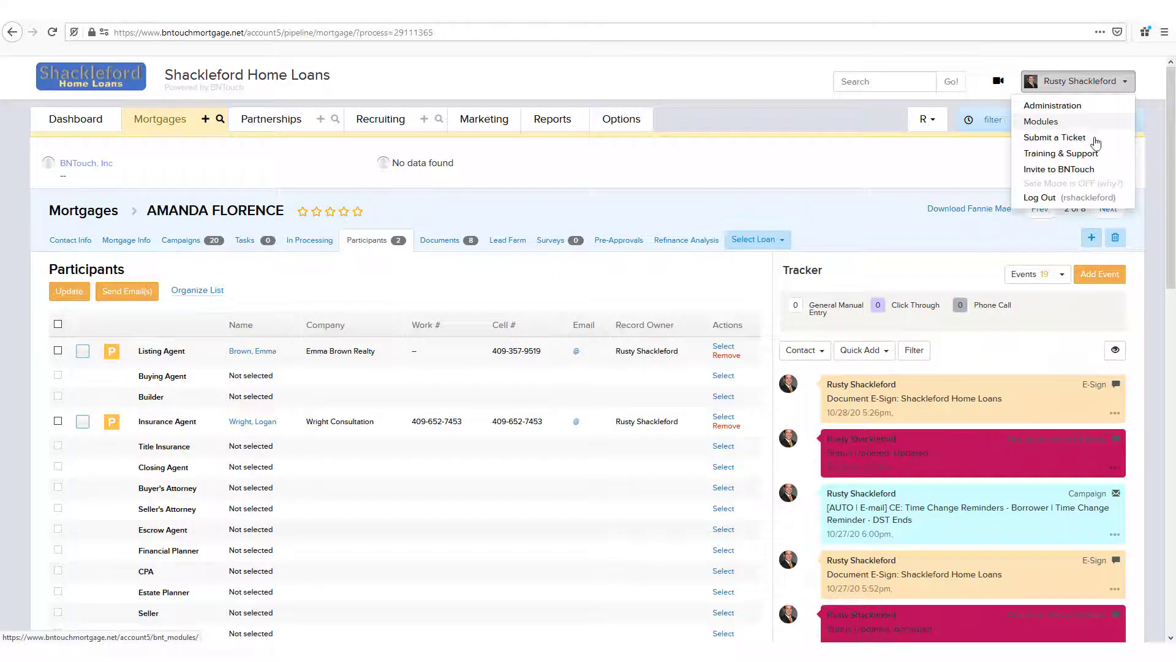
{"action": "left_click", "coordinate": [1004, 357]}
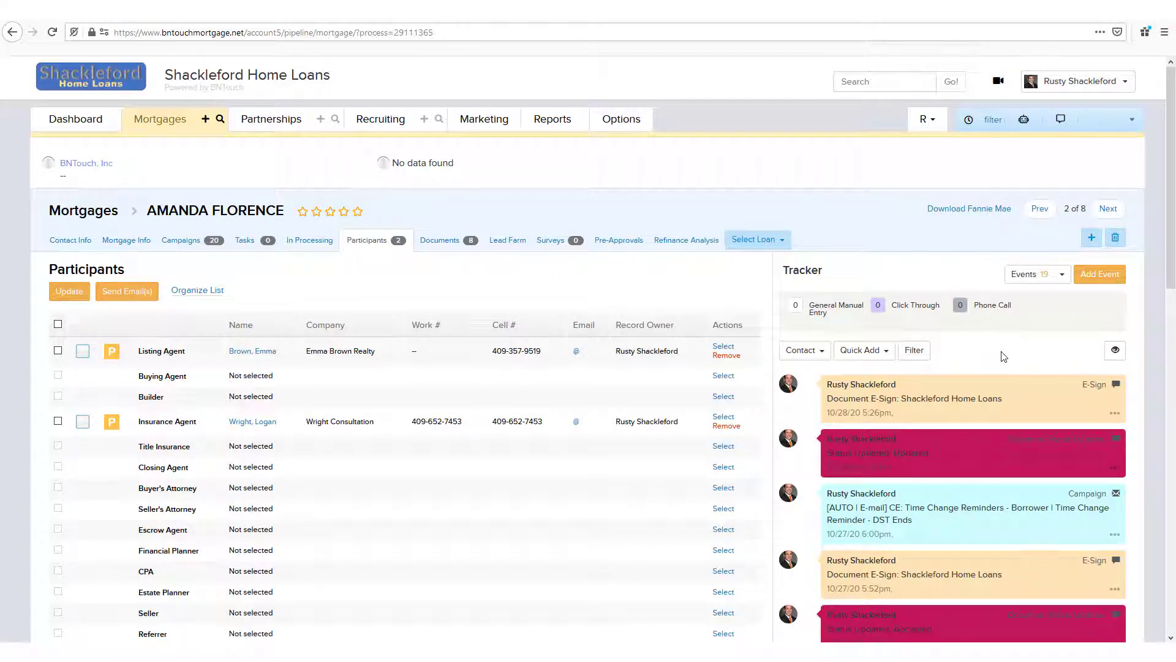
Create a Phone Call Quick Add template with the text "Went to Voicemail" and check the Quick Add list for it.
{"action": "left_click", "coordinate": [855, 358]}
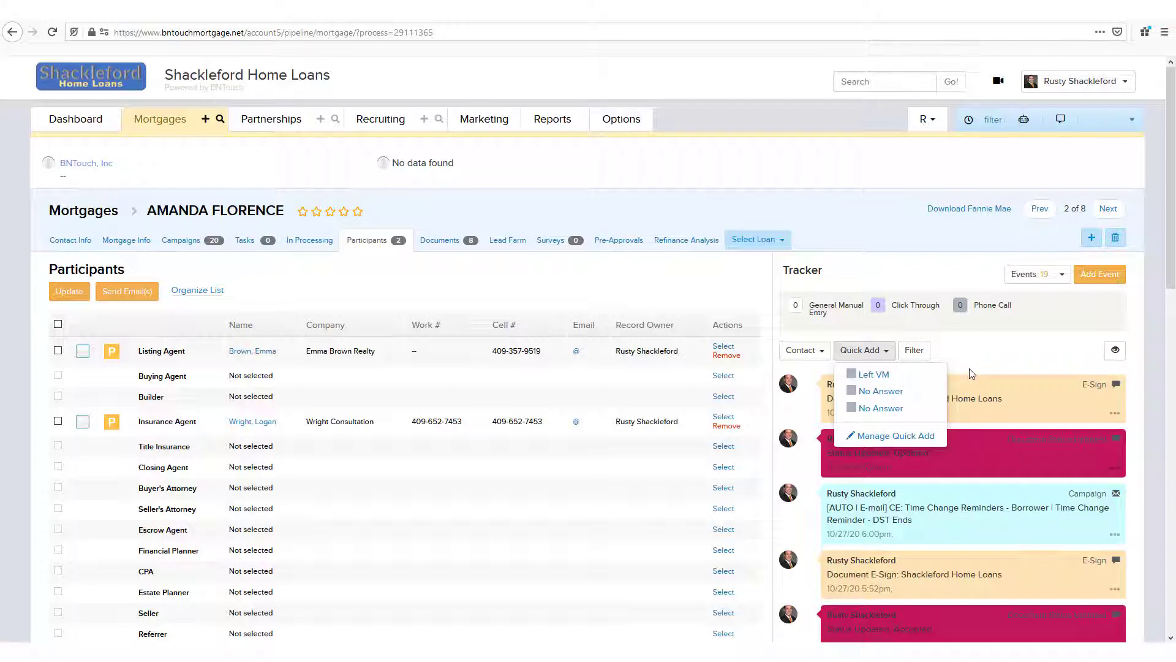
{"action": "left_click", "coordinate": [913, 436]}
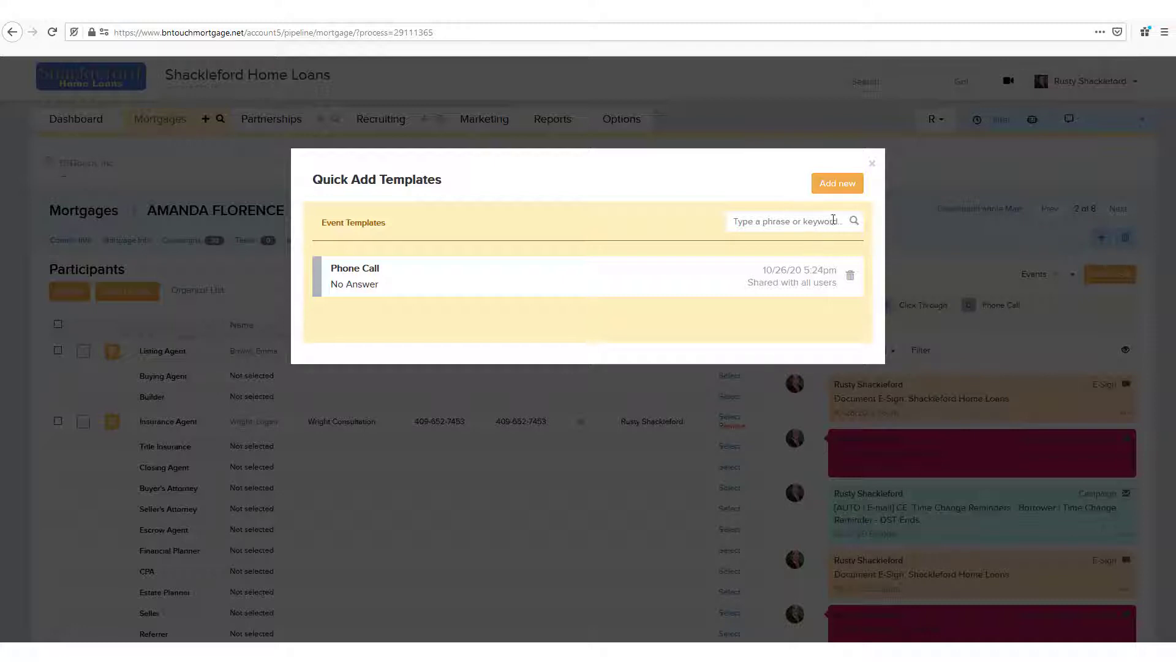
{"action": "left_click", "coordinate": [835, 184]}
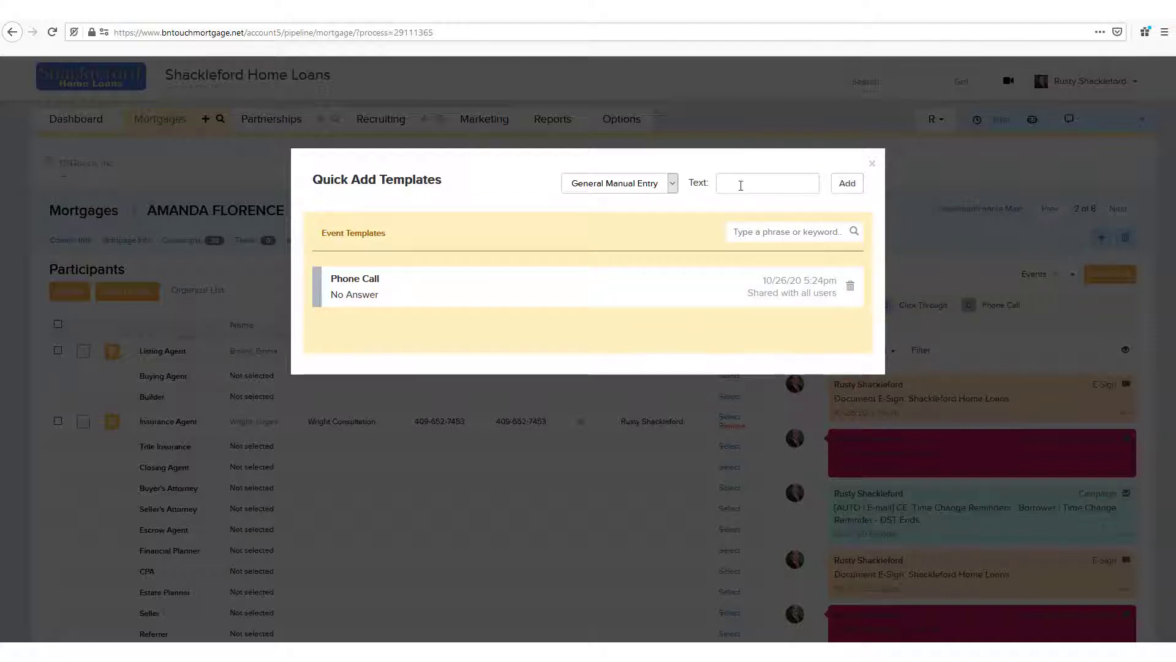
{"action": "left_click", "coordinate": [646, 187]}
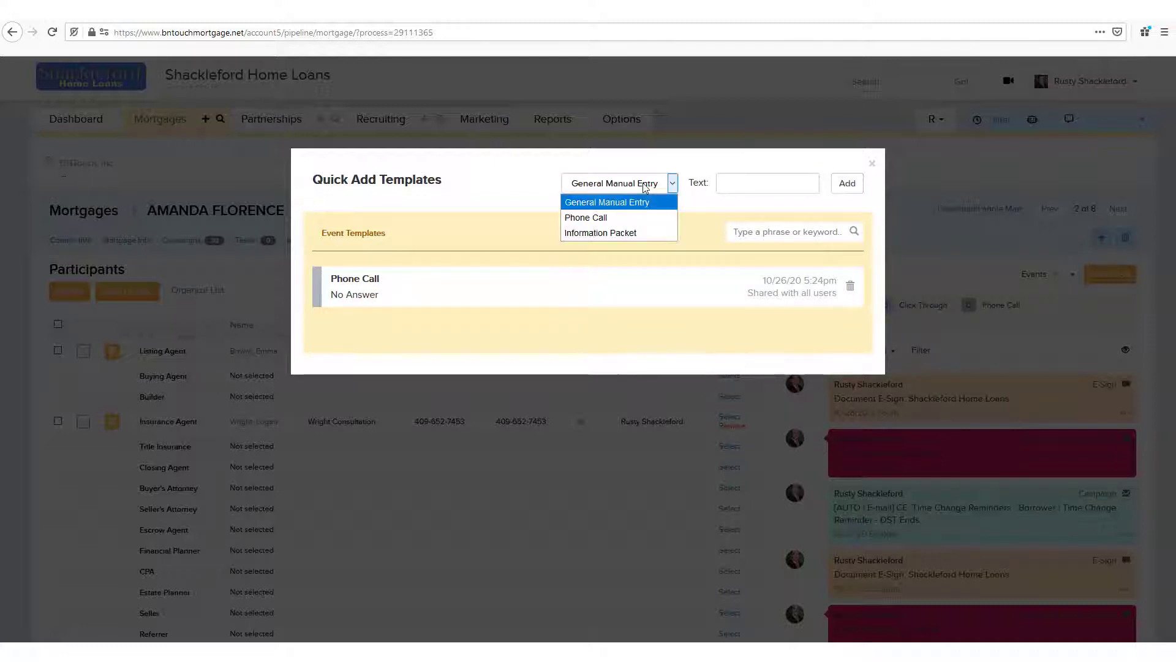
{"action": "left_click", "coordinate": [610, 221]}
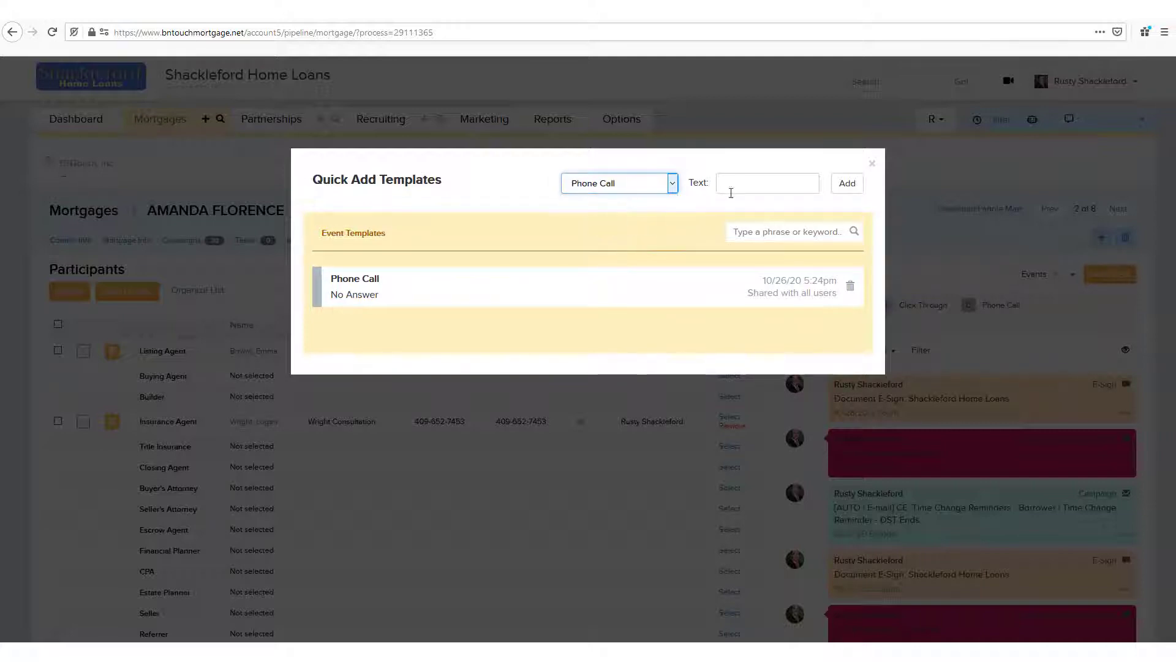
{"action": "left_click", "coordinate": [735, 181]}
{"action": "type", "text": "Webt"}
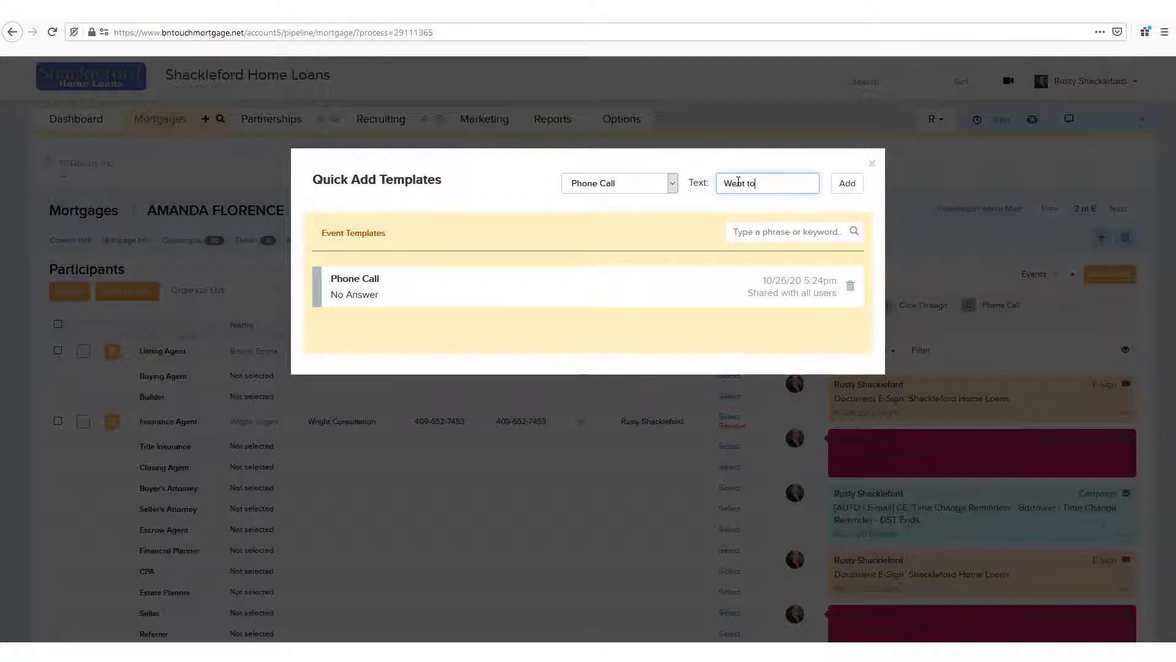
{"action": "type", "text": " to Voicemail"}
{"action": "left_click", "coordinate": [720, 202]}
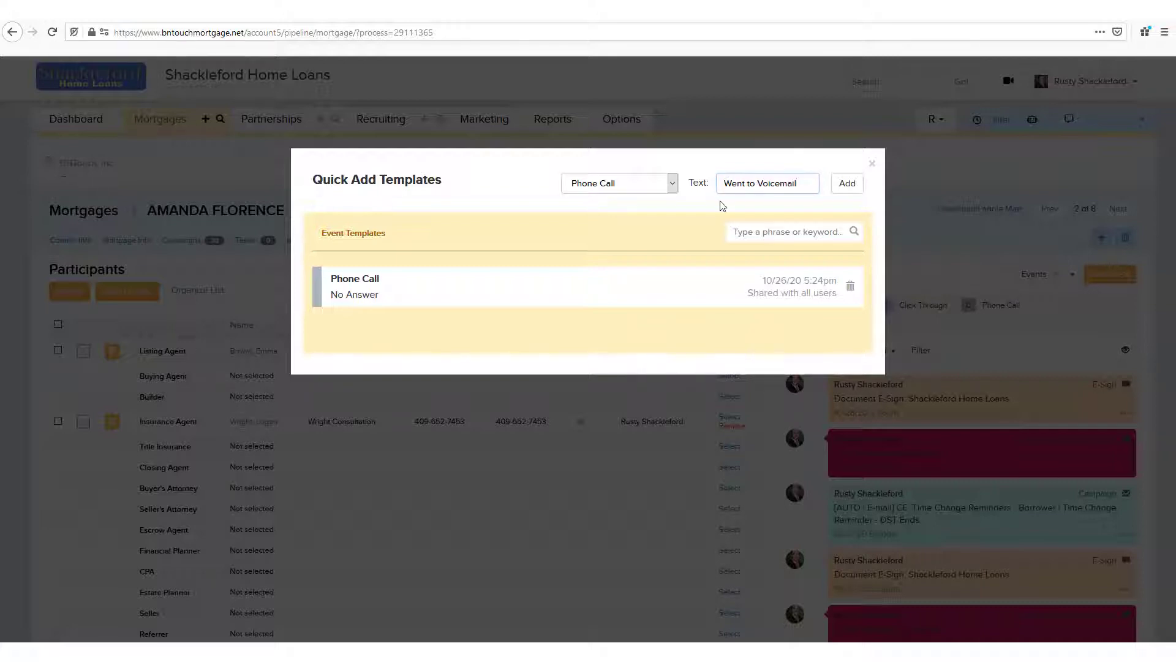
{"action": "left_click", "coordinate": [858, 189]}
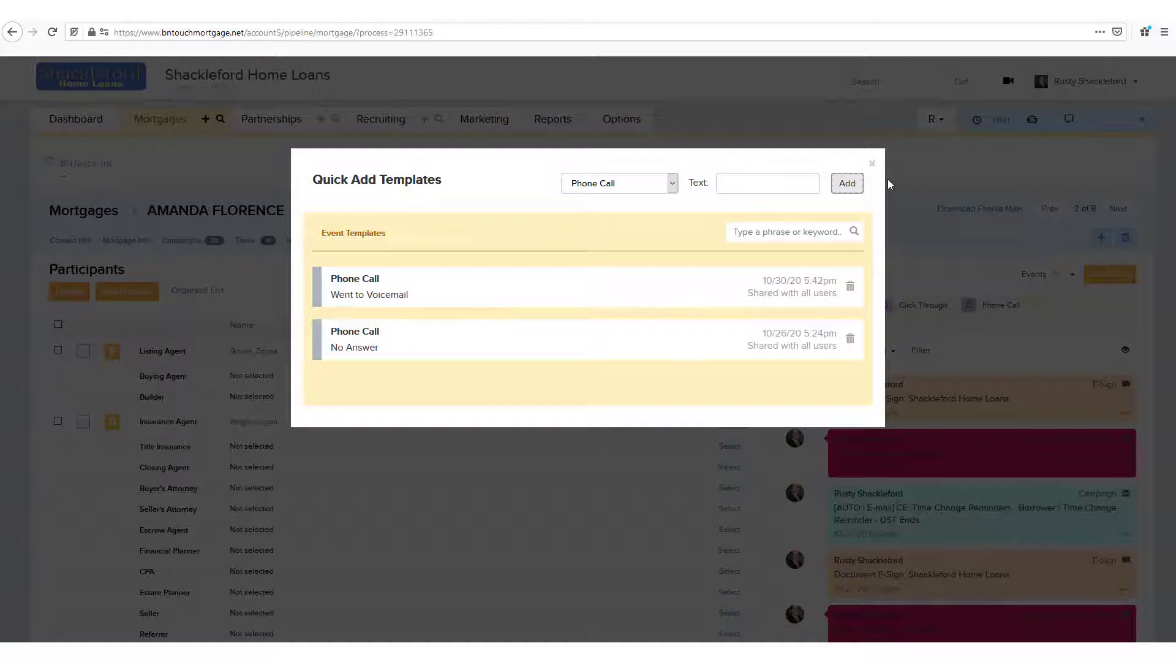
{"action": "left_click", "coordinate": [871, 163]}
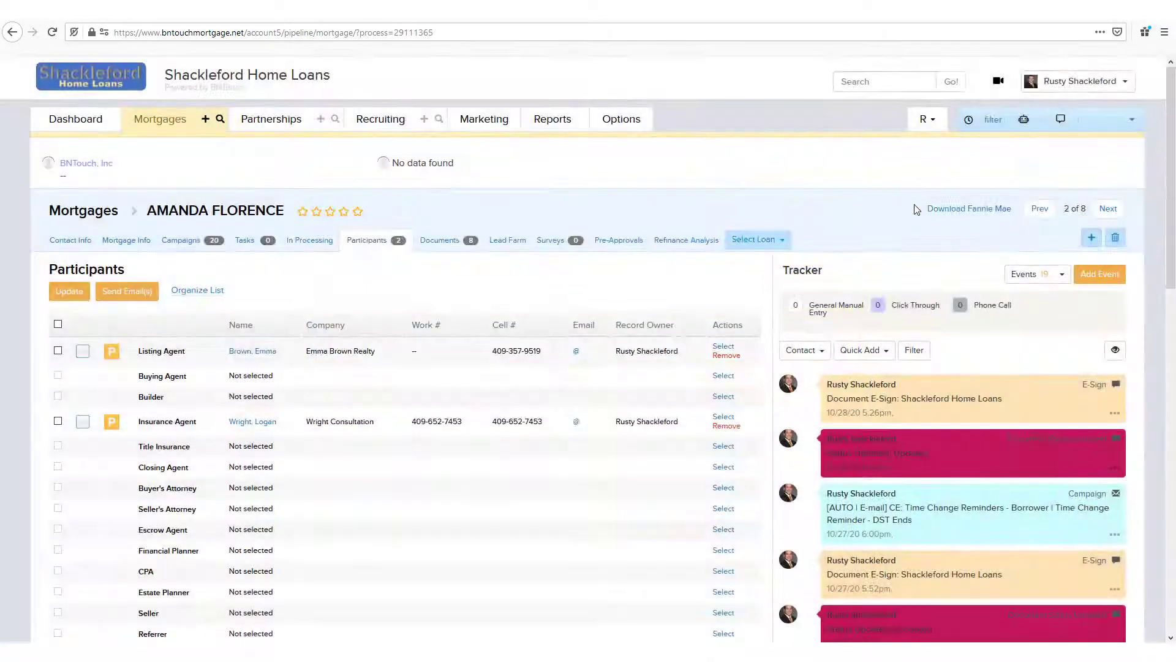
{"action": "left_click", "coordinate": [864, 349]}
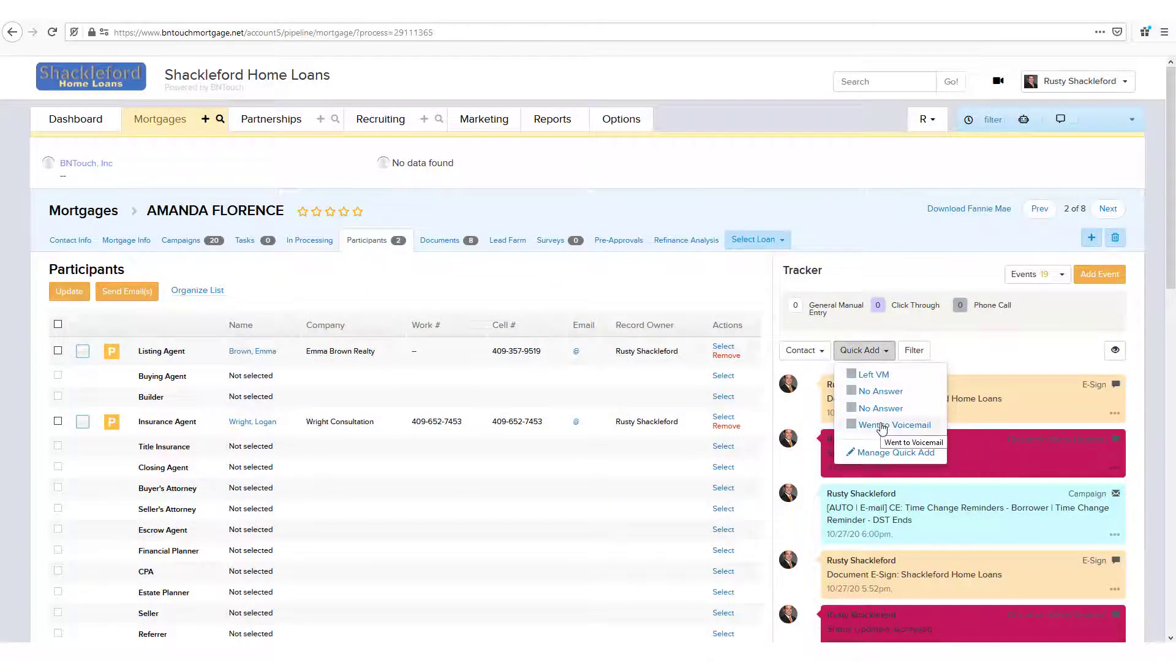
{"action": "left_click", "coordinate": [1000, 365]}
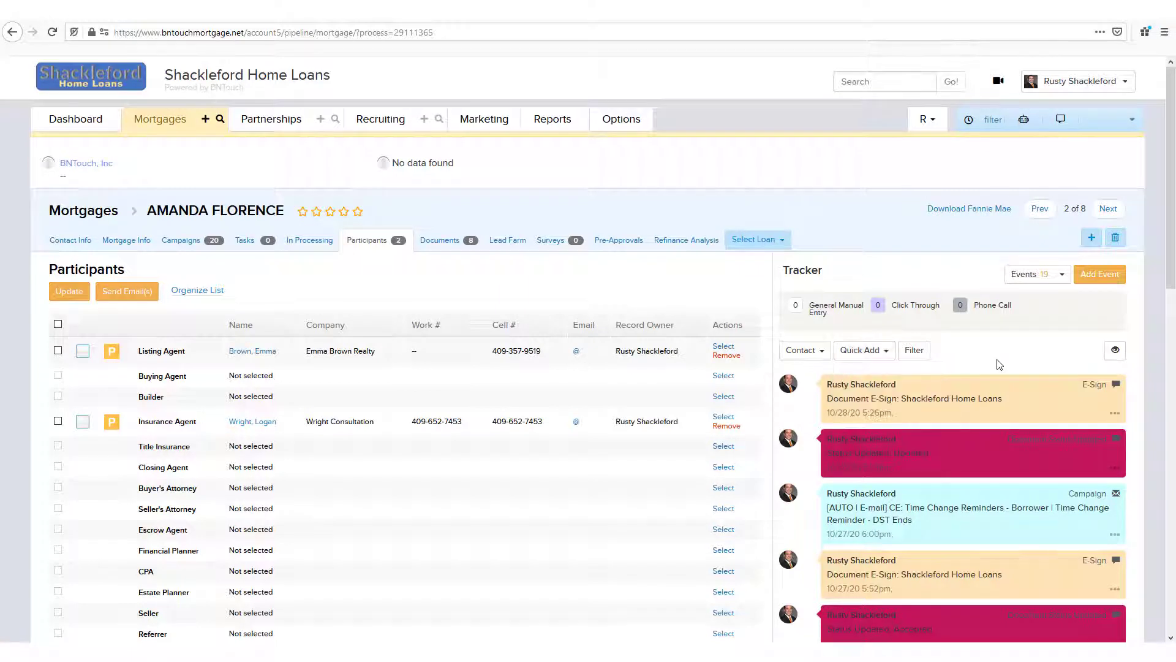
Deselect E-Sign in the Tracker's event filter, and apply all event types.
{"action": "left_click", "coordinate": [922, 354]}
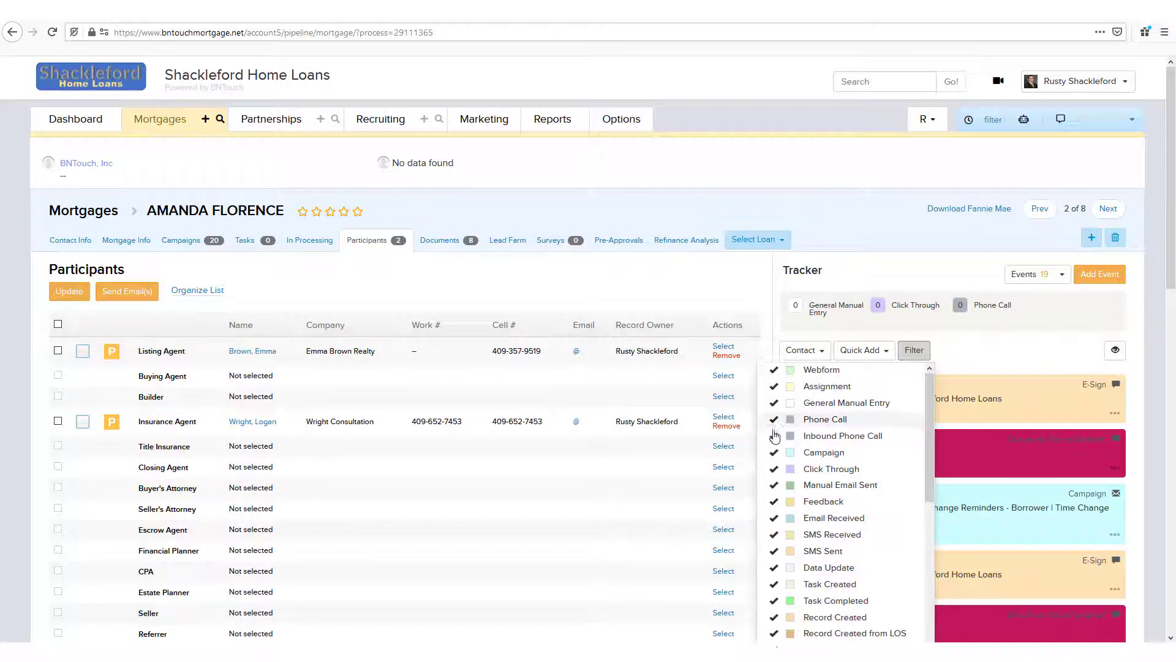
{"action": "scroll", "coordinate": [784, 465], "scroll_direction": "down", "scroll_amount": 5}
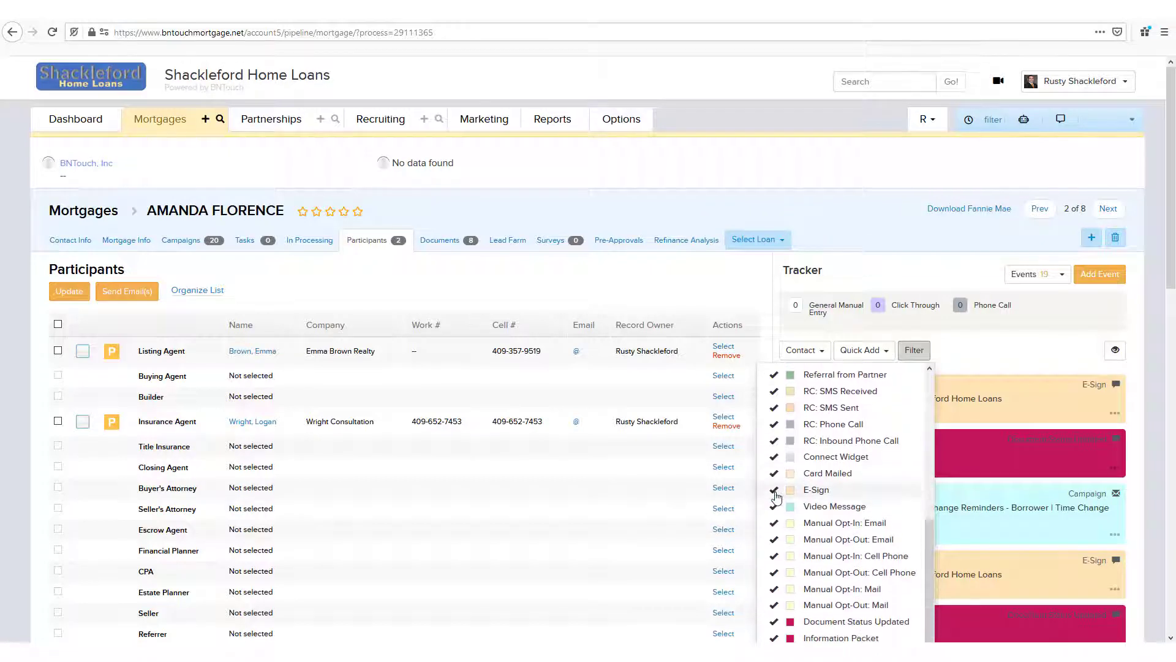
{"action": "left_click", "coordinate": [799, 490]}
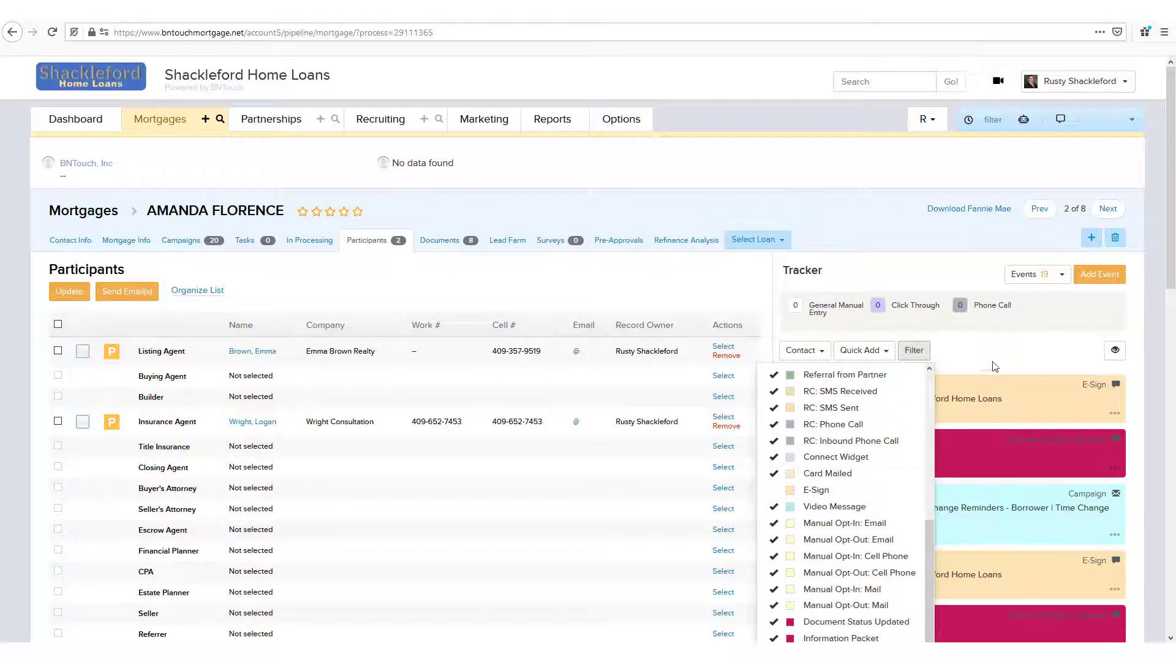
{"action": "scroll", "coordinate": [906, 490], "scroll_direction": "down", "scroll_amount": 1}
{"action": "scroll", "coordinate": [983, 488], "scroll_direction": "down", "scroll_amount": 4}
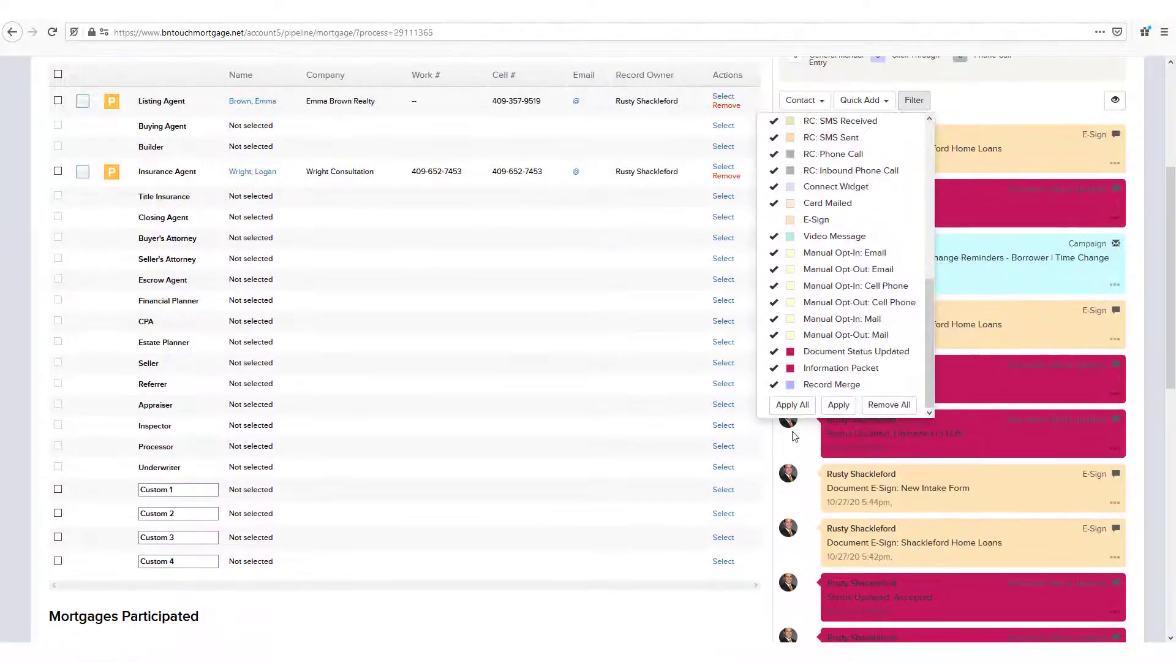
{"action": "left_click", "coordinate": [792, 404]}
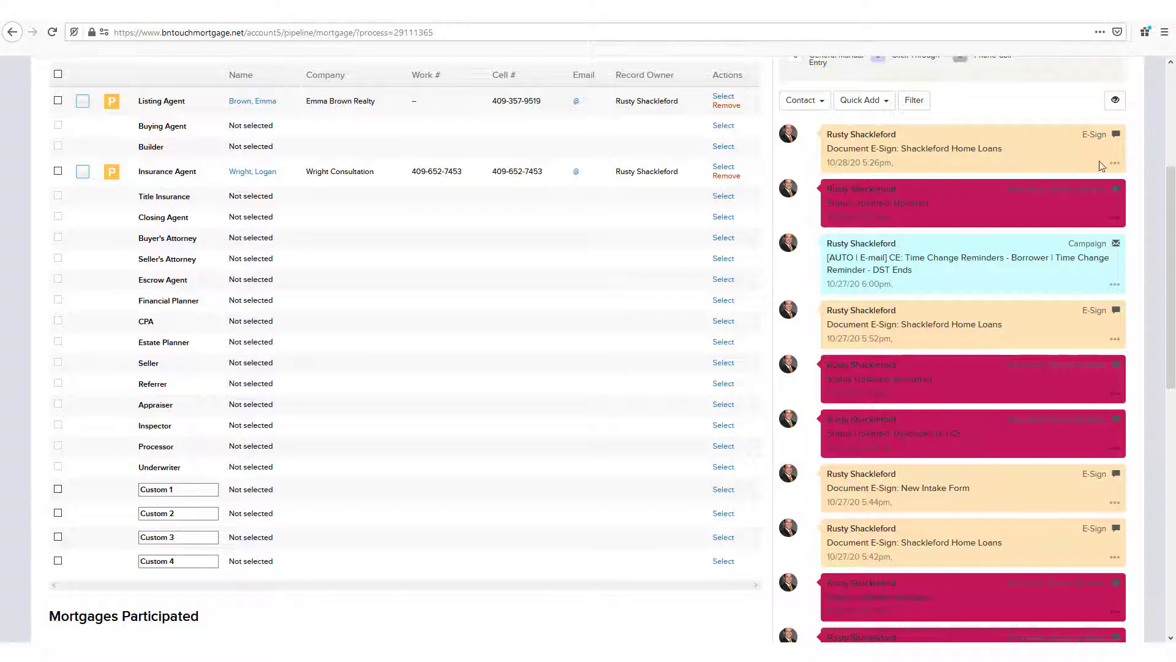
View the Tracker's options for how many items to show, and close them without choosing one.
{"action": "left_click", "coordinate": [1114, 101]}
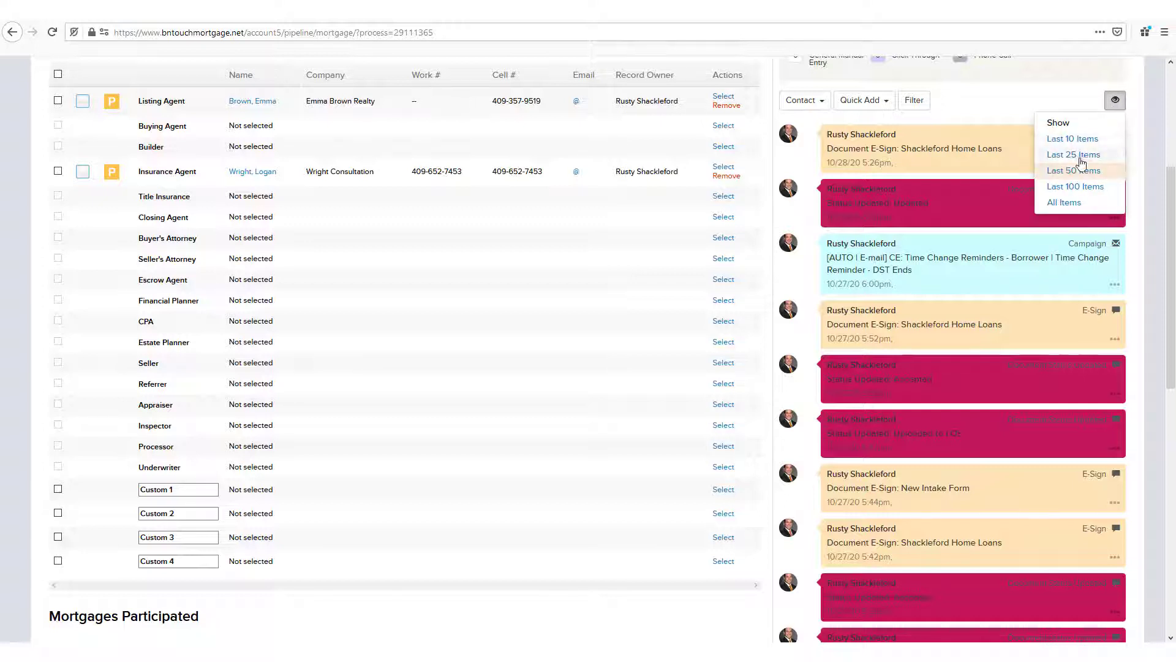
{"action": "left_click", "coordinate": [1106, 108]}
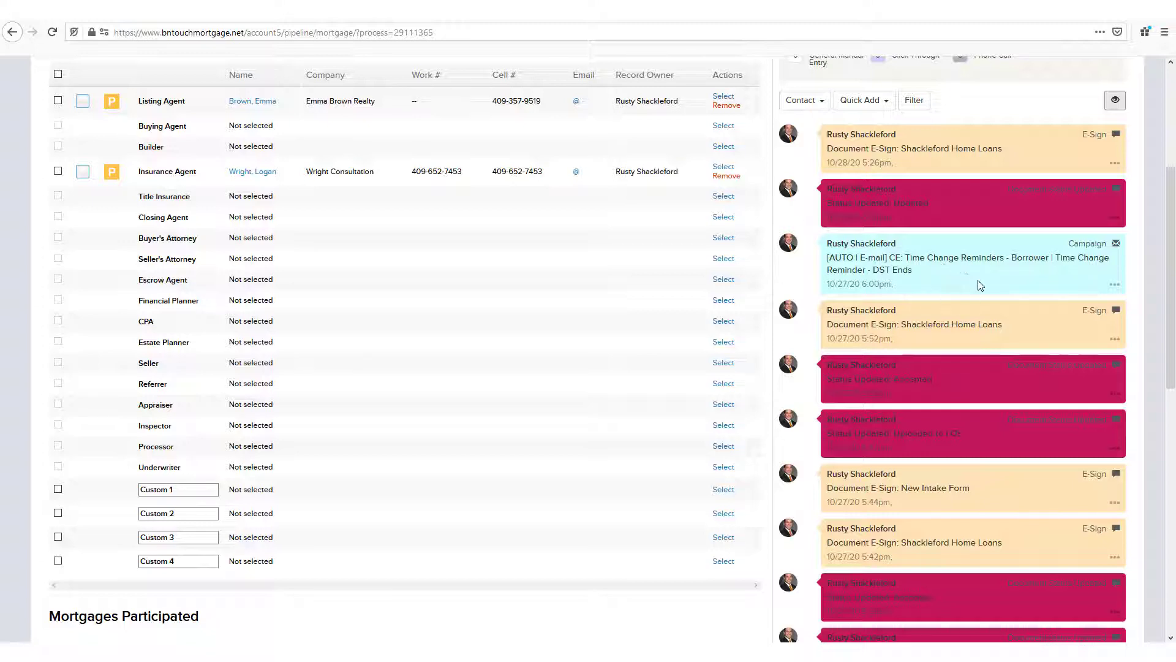
Share the 10/23/20 4:44pm "Here is Your Personal Pre-Approval Letter!" Tracker entry with the client and apply the sharing options.
{"action": "scroll", "coordinate": [1008, 319], "scroll_direction": "down", "scroll_amount": 3}
{"action": "scroll", "coordinate": [1010, 338], "scroll_direction": "down", "scroll_amount": 2}
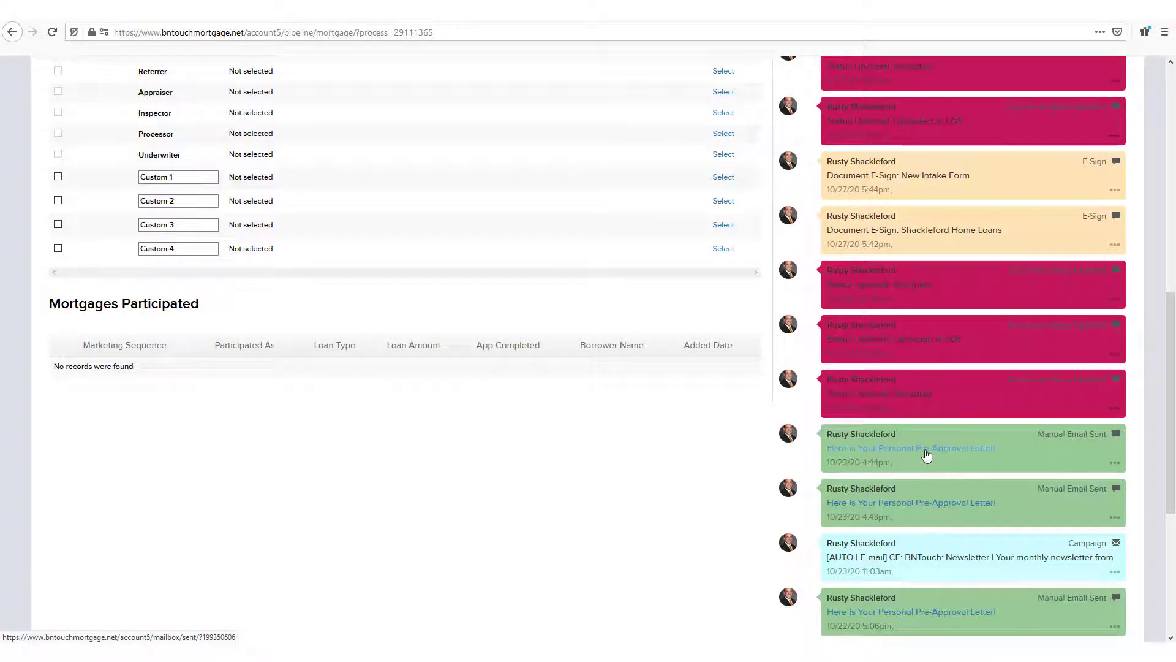
{"action": "left_click", "coordinate": [1114, 465]}
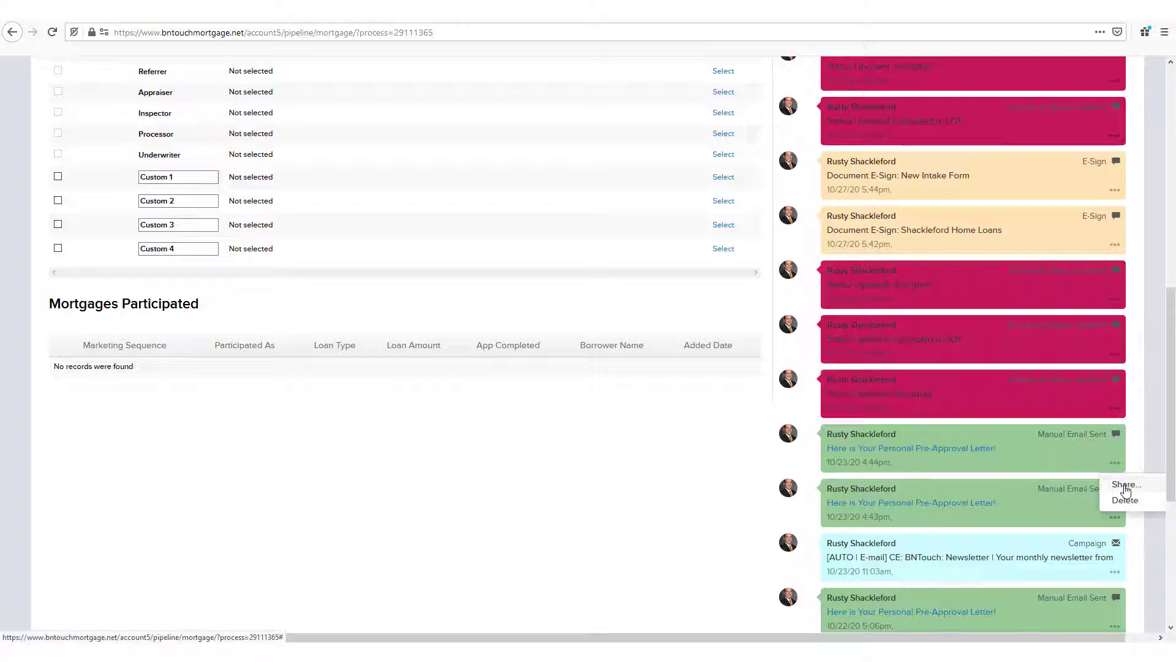
{"action": "left_click", "coordinate": [1125, 487]}
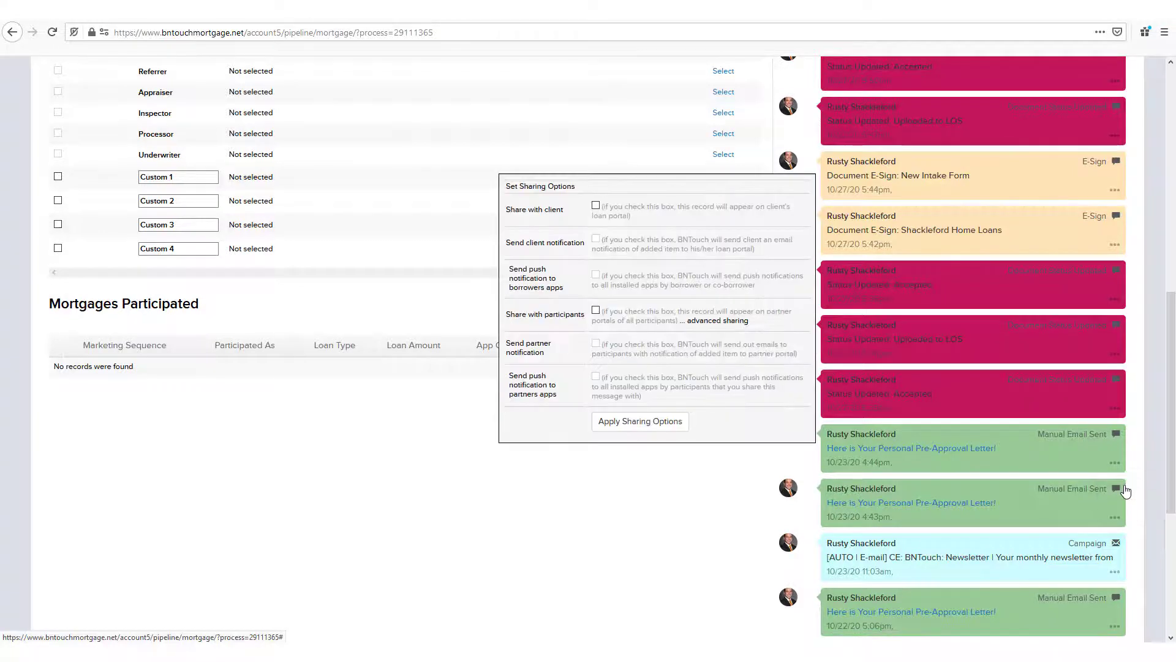
{"action": "left_click", "coordinate": [596, 207]}
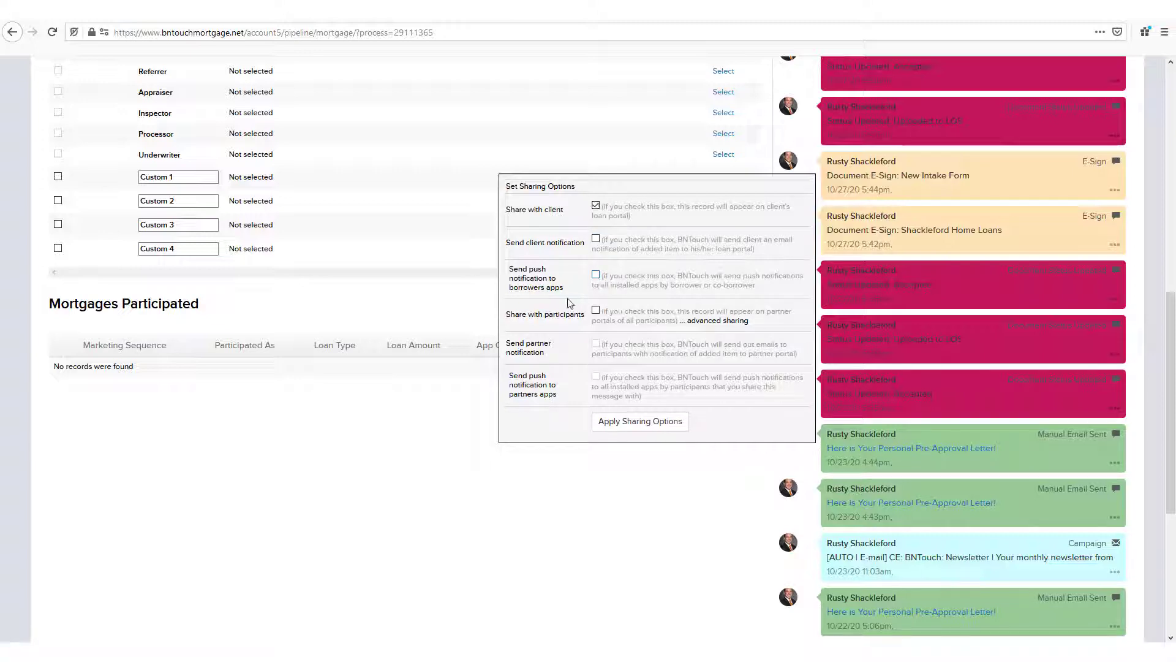
{"action": "left_click", "coordinate": [620, 425]}
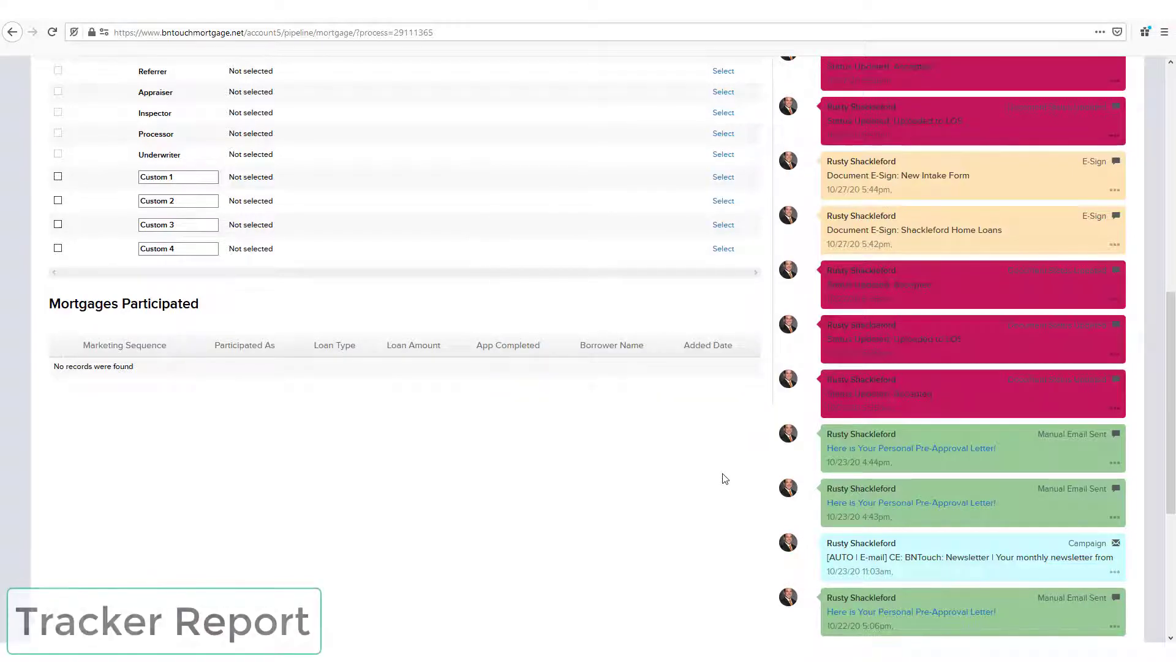
Return to the mortgage prospects list, select all records on the page and open their Tracker Report.
{"action": "scroll", "coordinate": [987, 514], "scroll_direction": "up", "scroll_amount": 3}
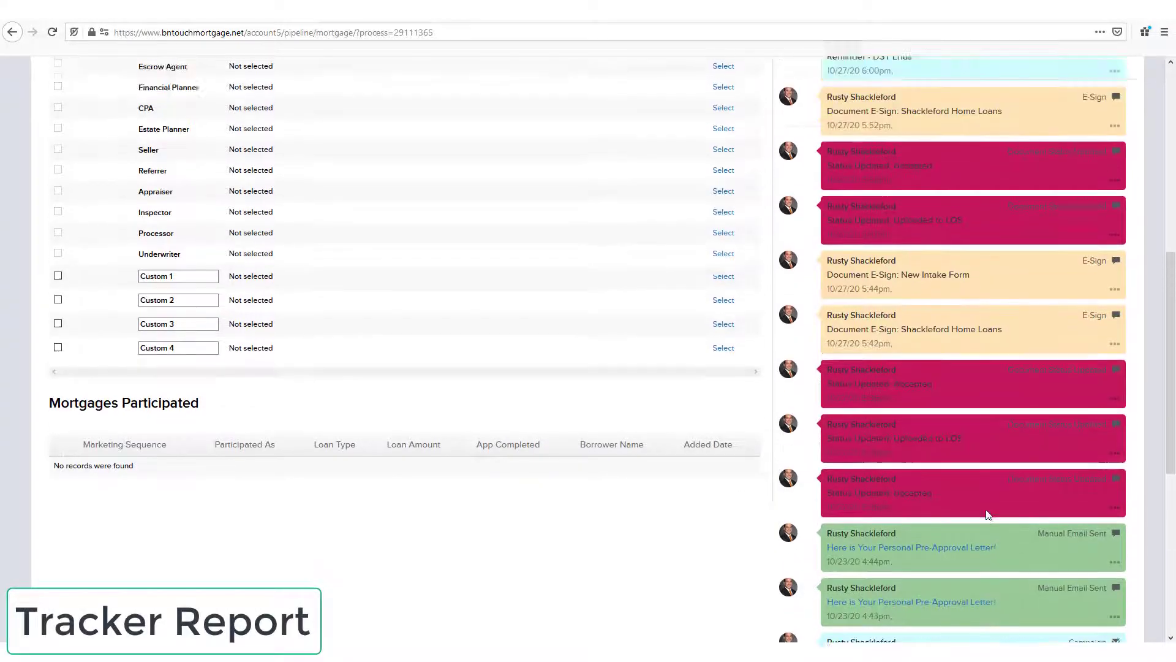
{"action": "scroll", "coordinate": [987, 515], "scroll_direction": "up", "scroll_amount": 8}
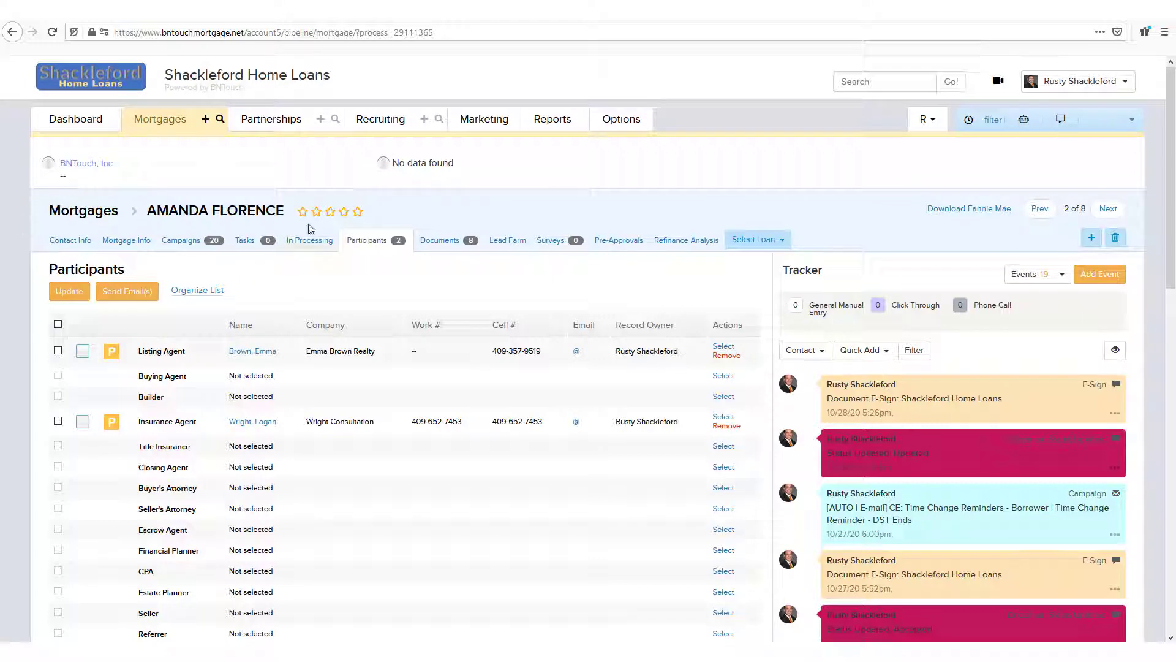
{"action": "left_click", "coordinate": [160, 126]}
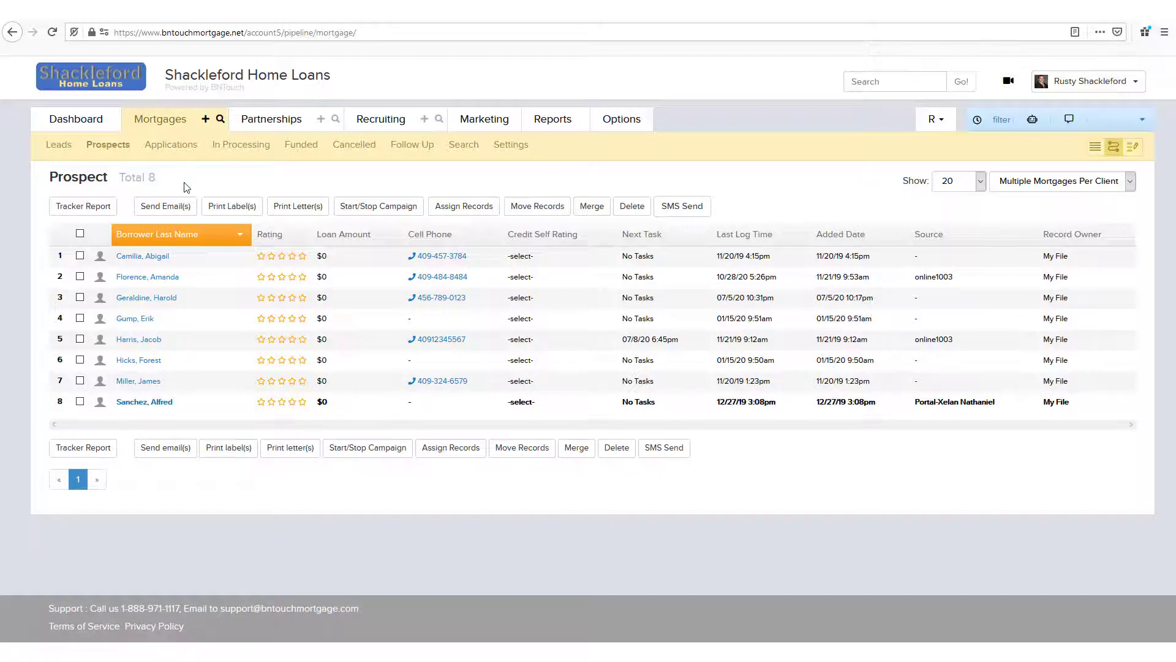
{"action": "left_click", "coordinate": [80, 233]}
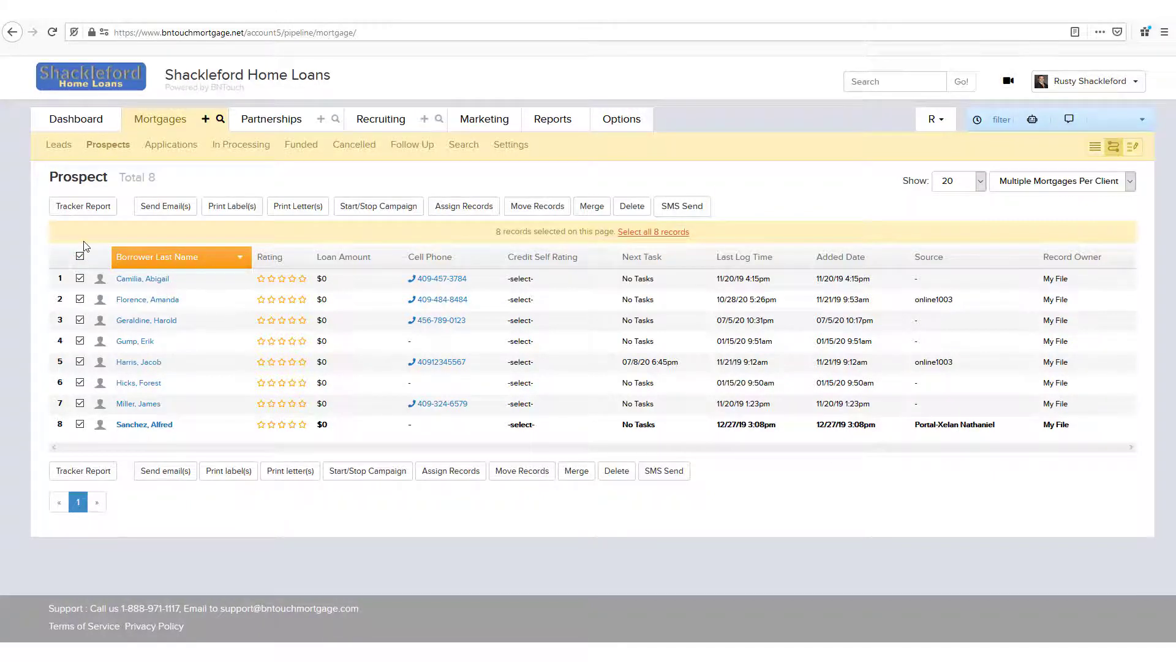
{"action": "left_click", "coordinate": [83, 206]}
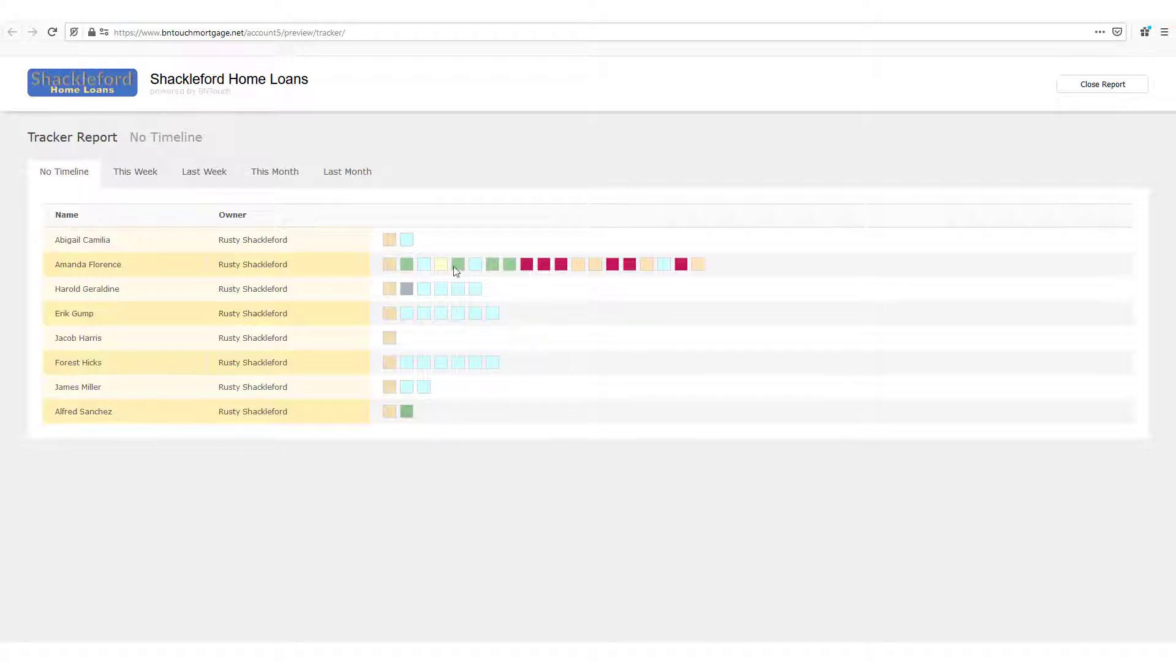
View the Tracker Report for This Week, This Month and No Timeline, and inspect the details of individual event squares.
{"action": "left_click", "coordinate": [127, 178]}
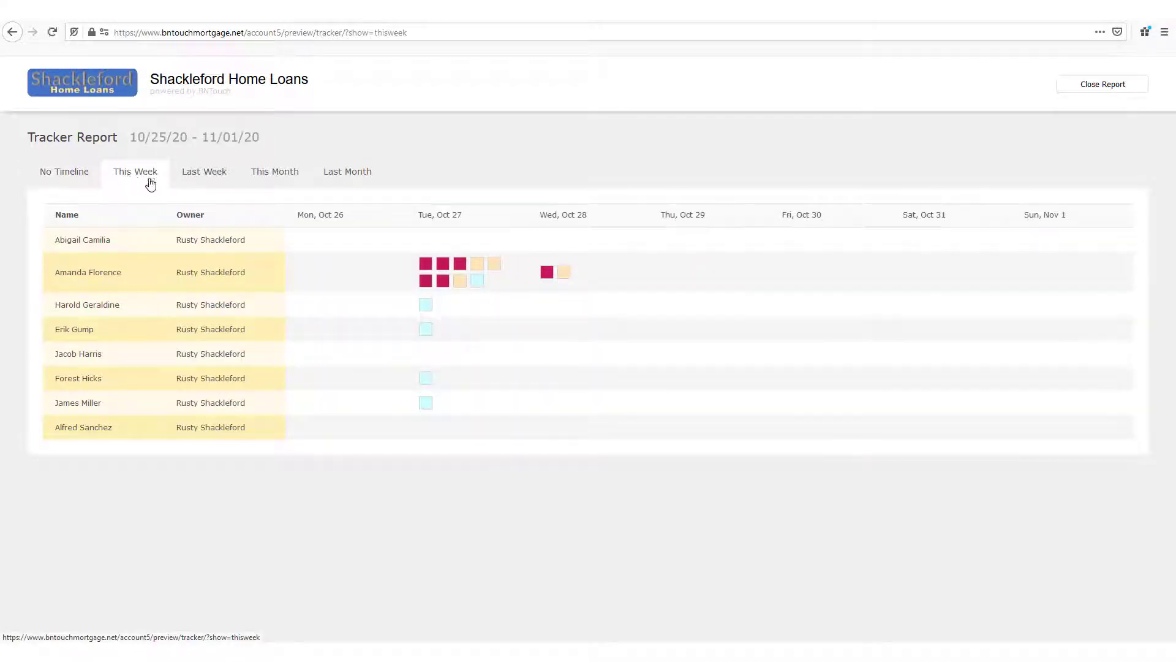
{"action": "left_click", "coordinate": [270, 178]}
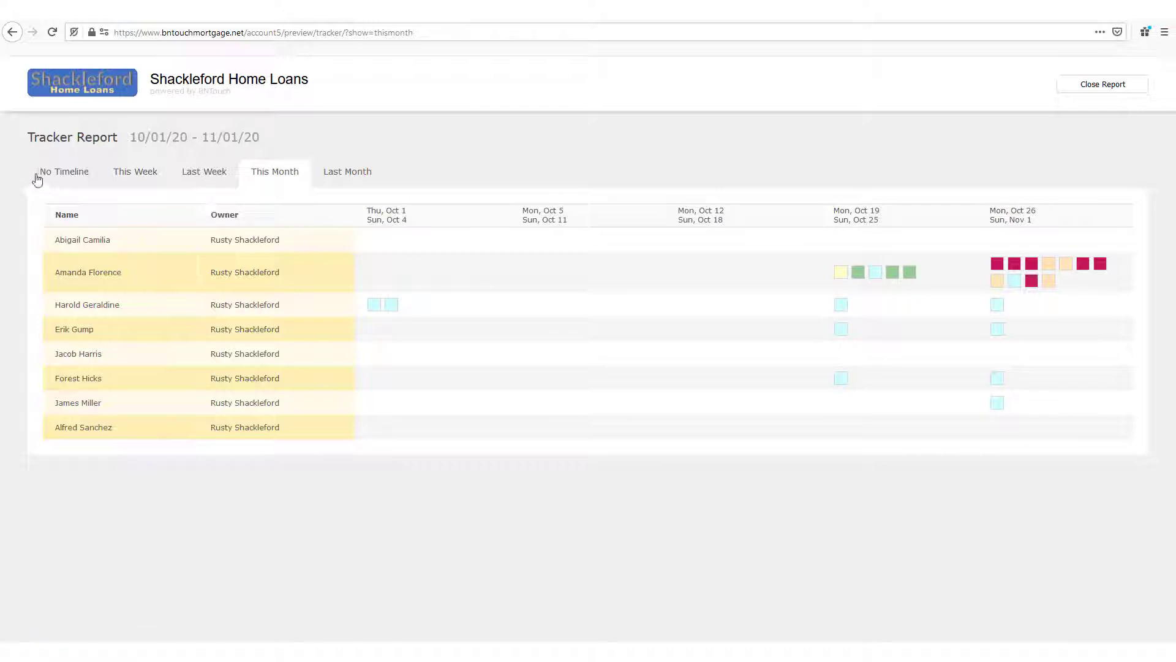
{"action": "left_click", "coordinate": [90, 175]}
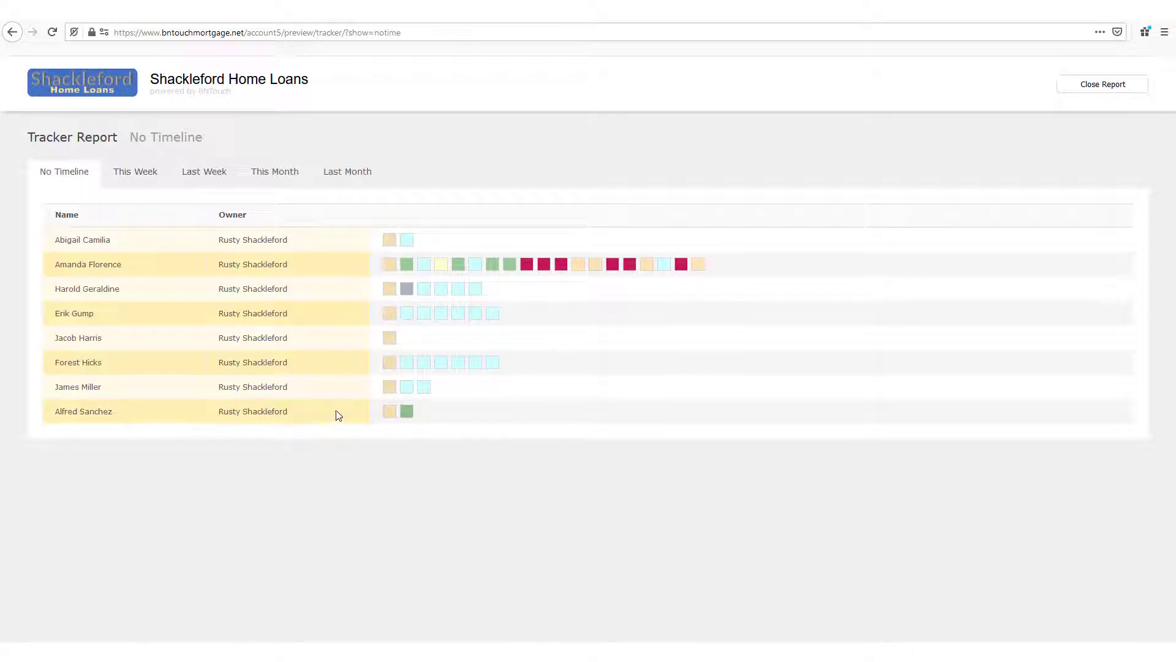
{"action": "mouse_move", "coordinate": [392, 319]}
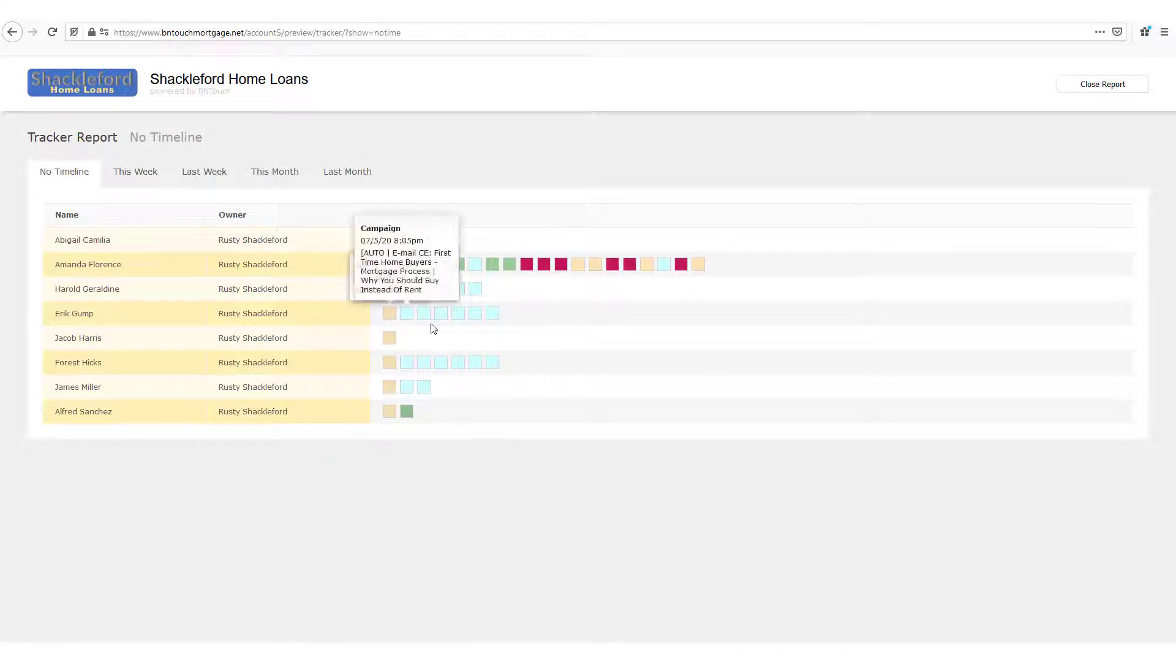
{"action": "mouse_move", "coordinate": [475, 322]}
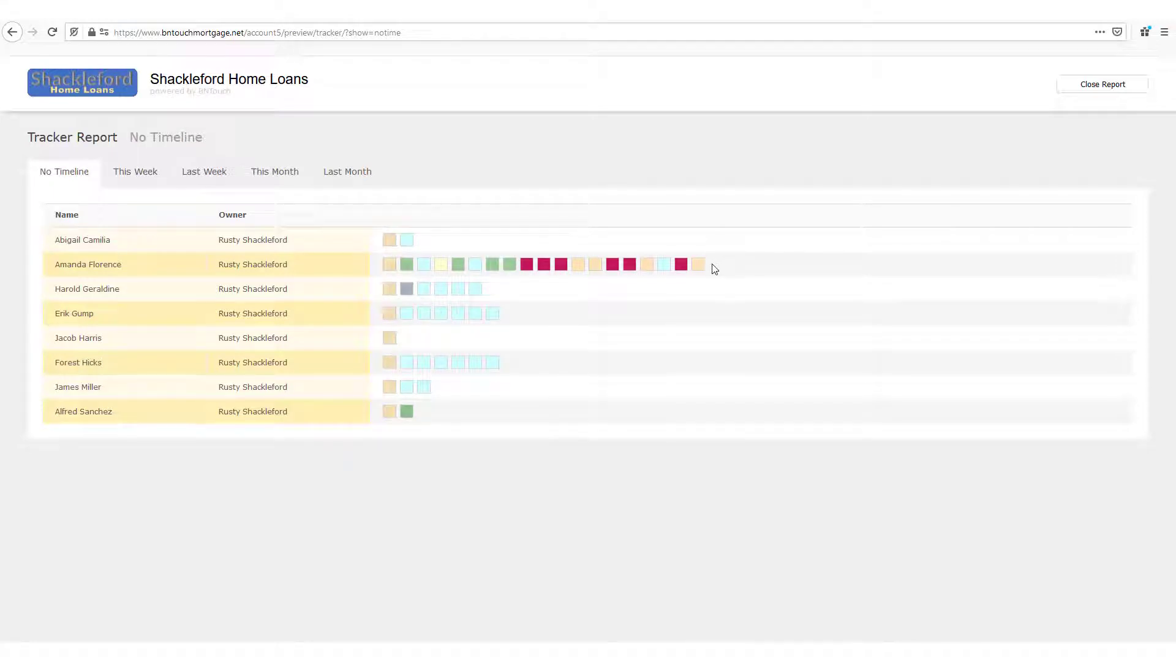
{"action": "mouse_move", "coordinate": [681, 273]}
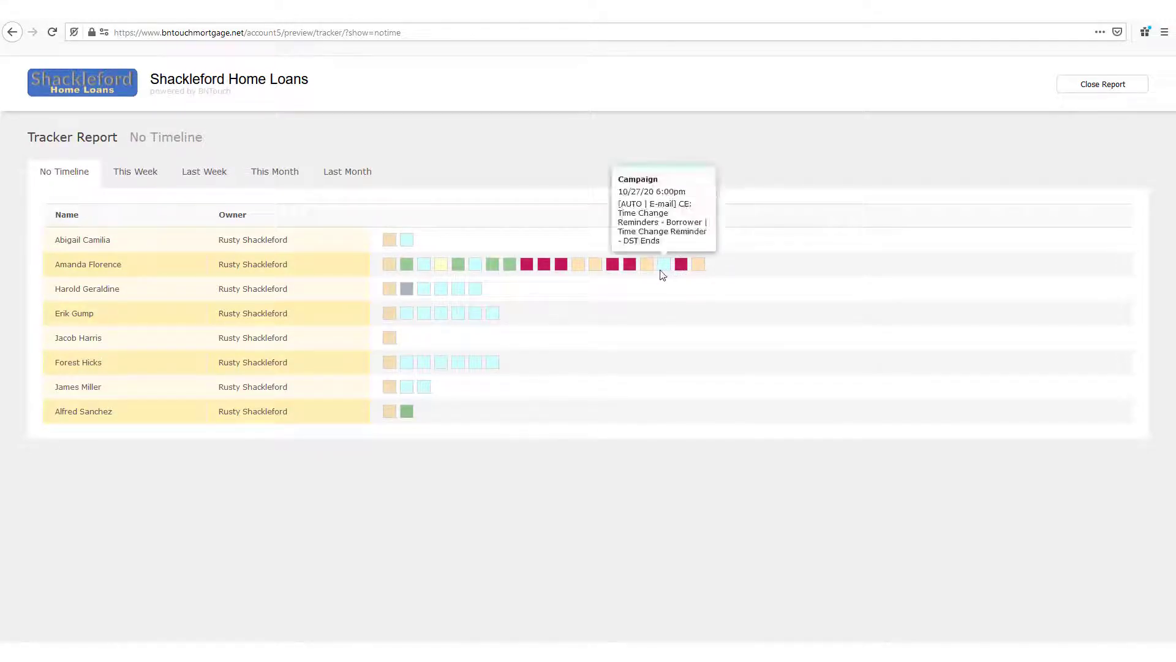
{"action": "mouse_move", "coordinate": [627, 268]}
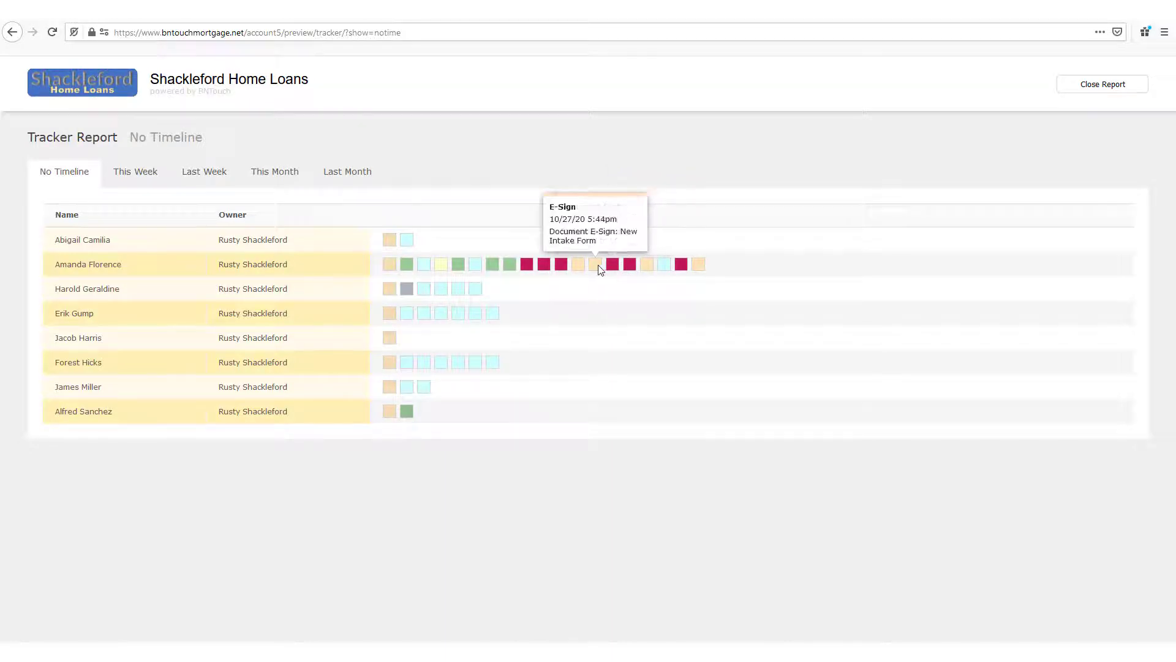
{"action": "mouse_move", "coordinate": [566, 268]}
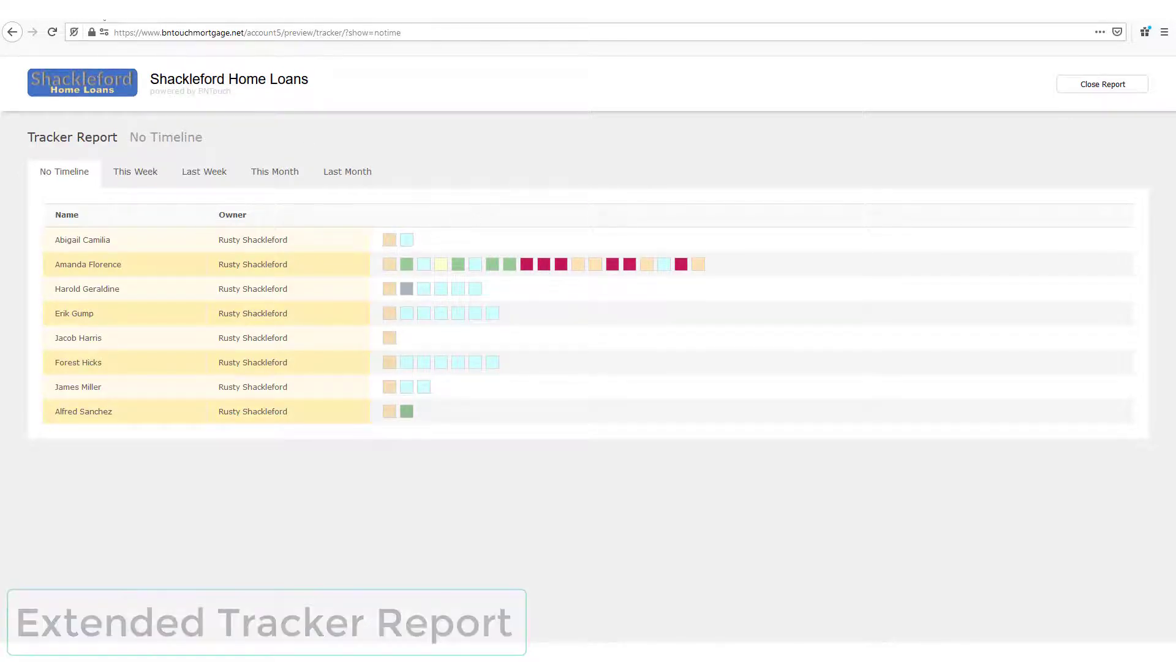
Go back to the Mortgages page, open the Extended Tracker Report from Reports and look through its activity list.
{"action": "left_click", "coordinate": [100, 9]}
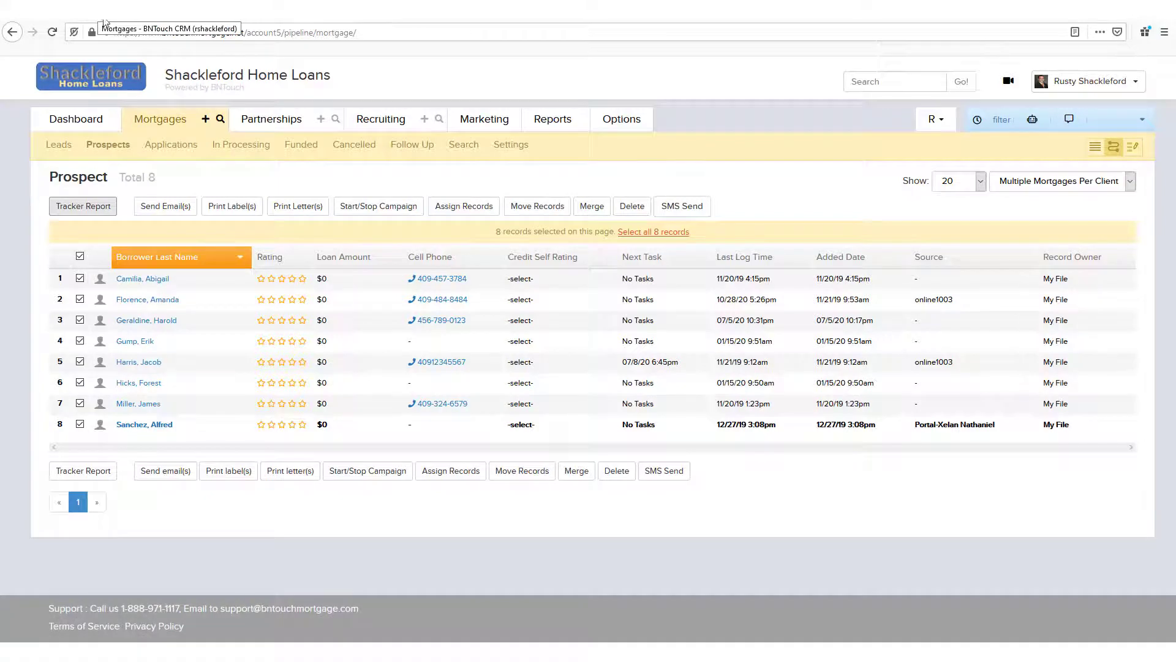
{"action": "left_click", "coordinate": [553, 120]}
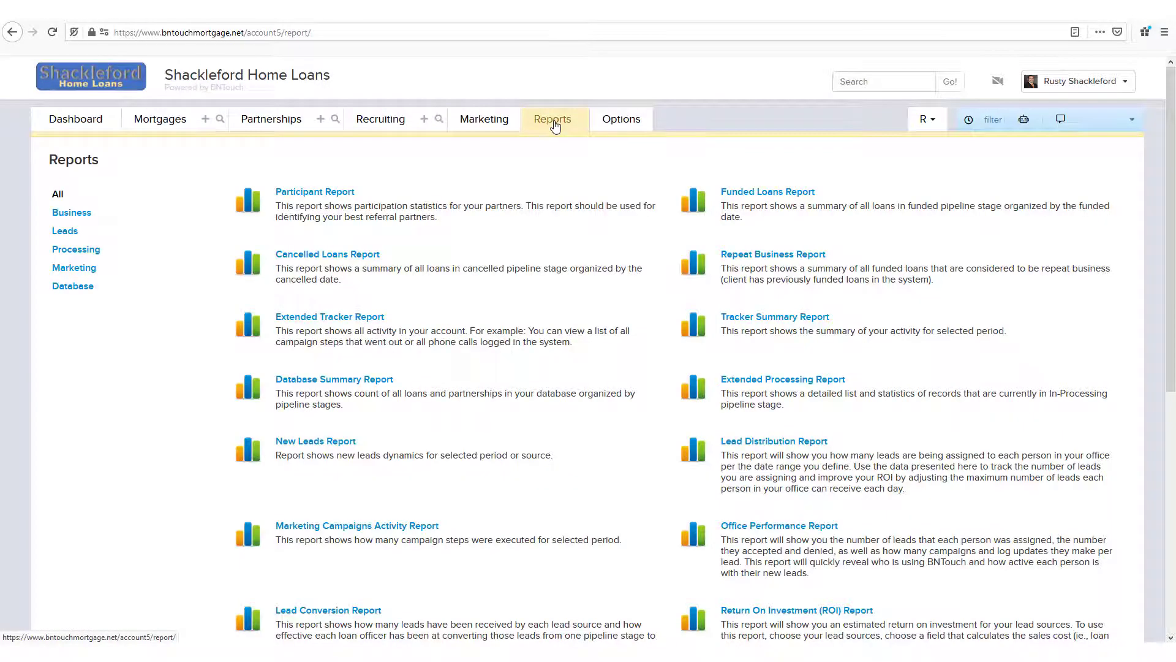
{"action": "left_click", "coordinate": [330, 317]}
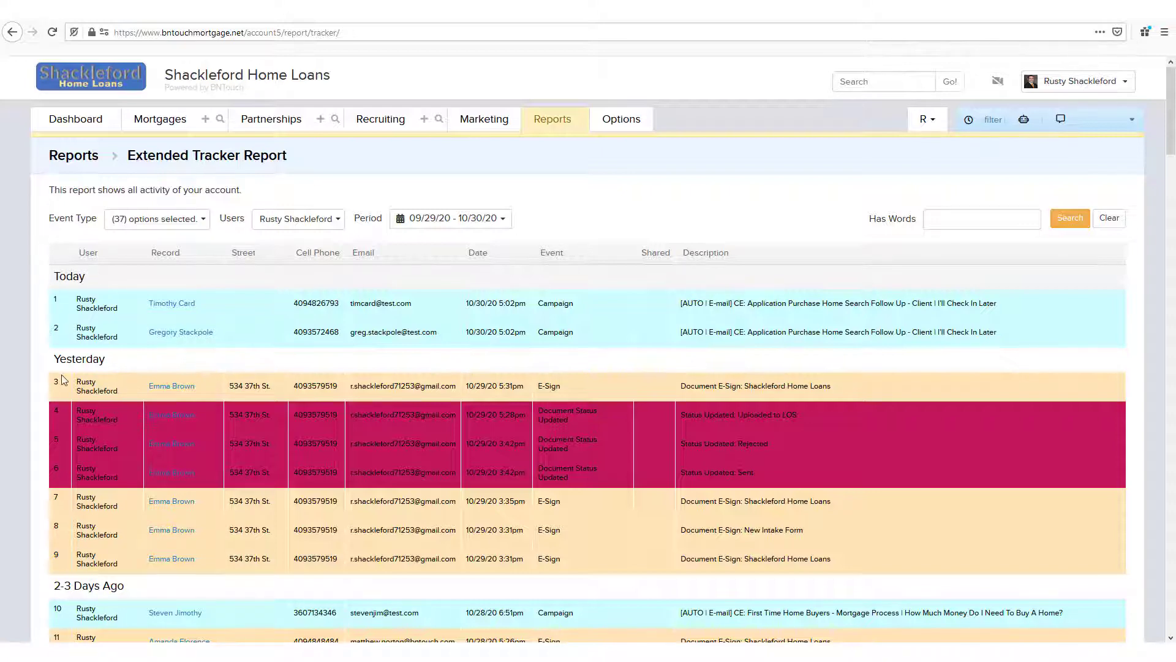
{"action": "scroll", "coordinate": [61, 377], "scroll_direction": "down", "scroll_amount": 4}
{"action": "scroll", "coordinate": [71, 397], "scroll_direction": "down", "scroll_amount": 7}
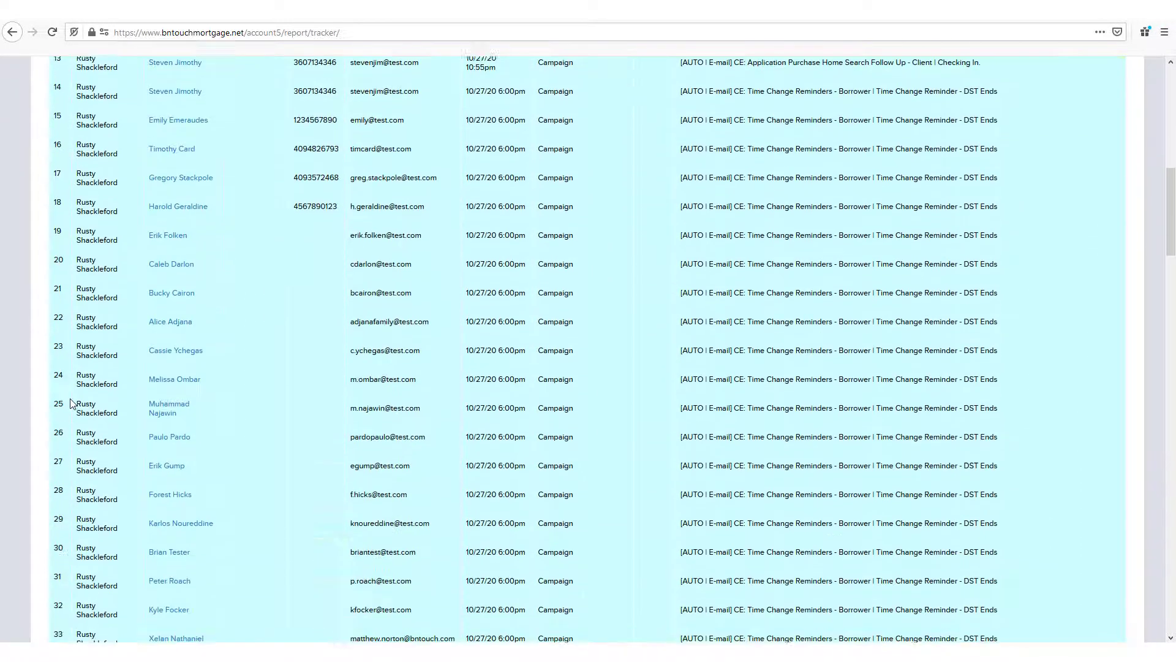
{"action": "scroll", "coordinate": [71, 403], "scroll_direction": "up", "scroll_amount": 4}
{"action": "scroll", "coordinate": [72, 403], "scroll_direction": "up", "scroll_amount": 7}
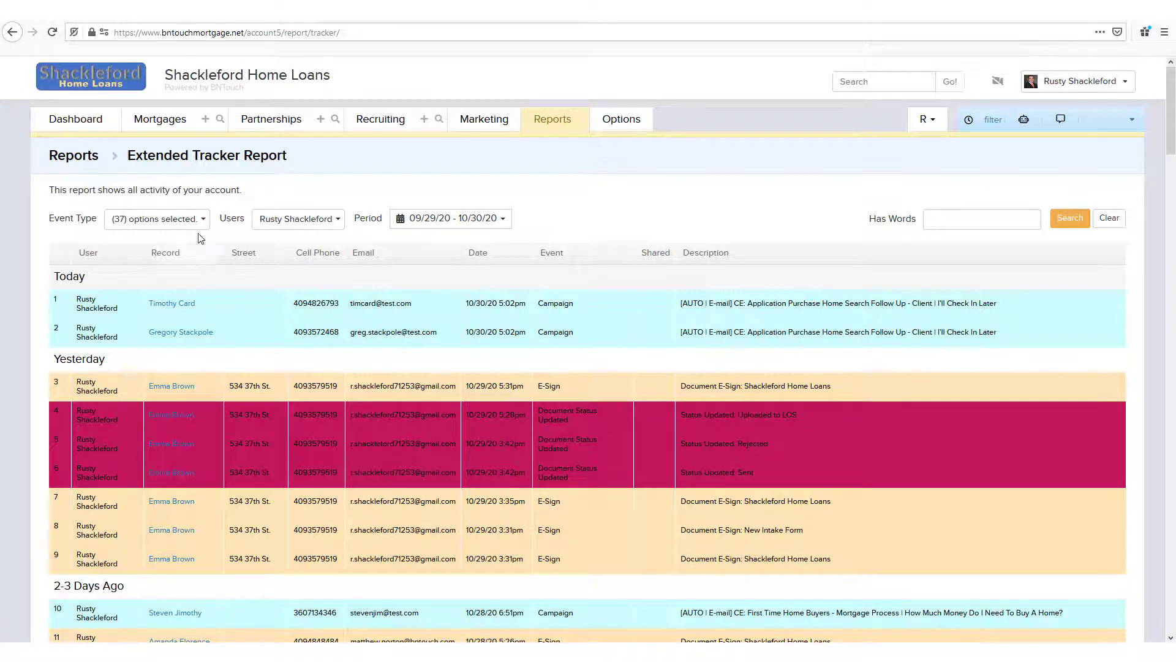
Look over the report's Event Type, Users and Period filter choices without changing them.
{"action": "left_click", "coordinate": [184, 220]}
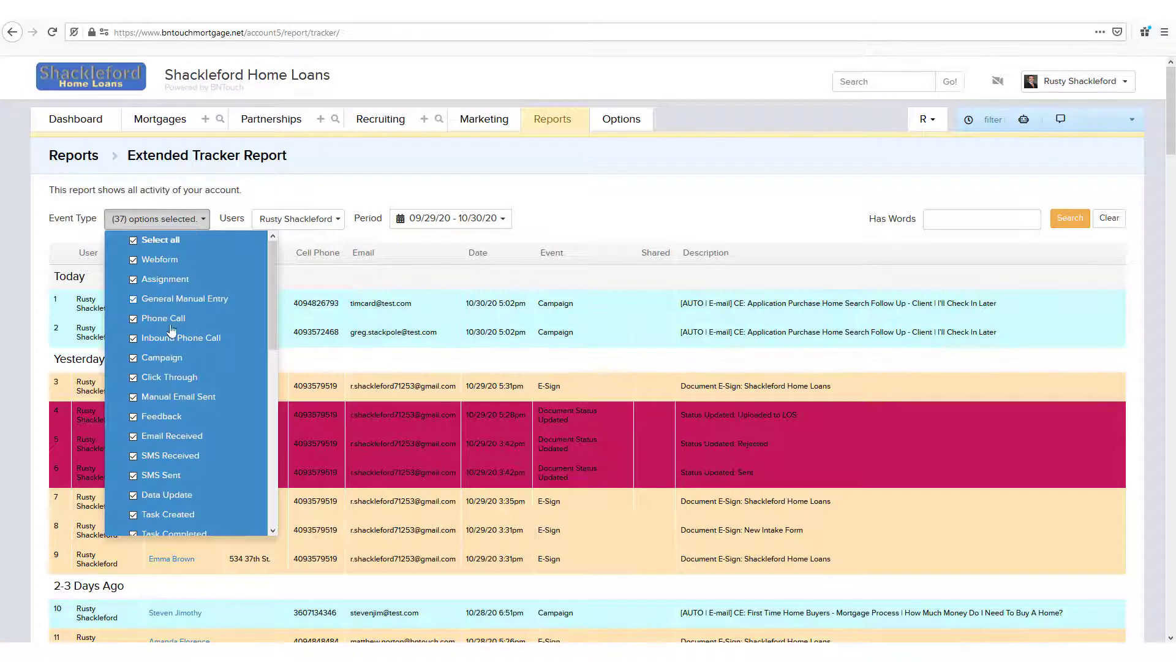
{"action": "left_click", "coordinate": [310, 220]}
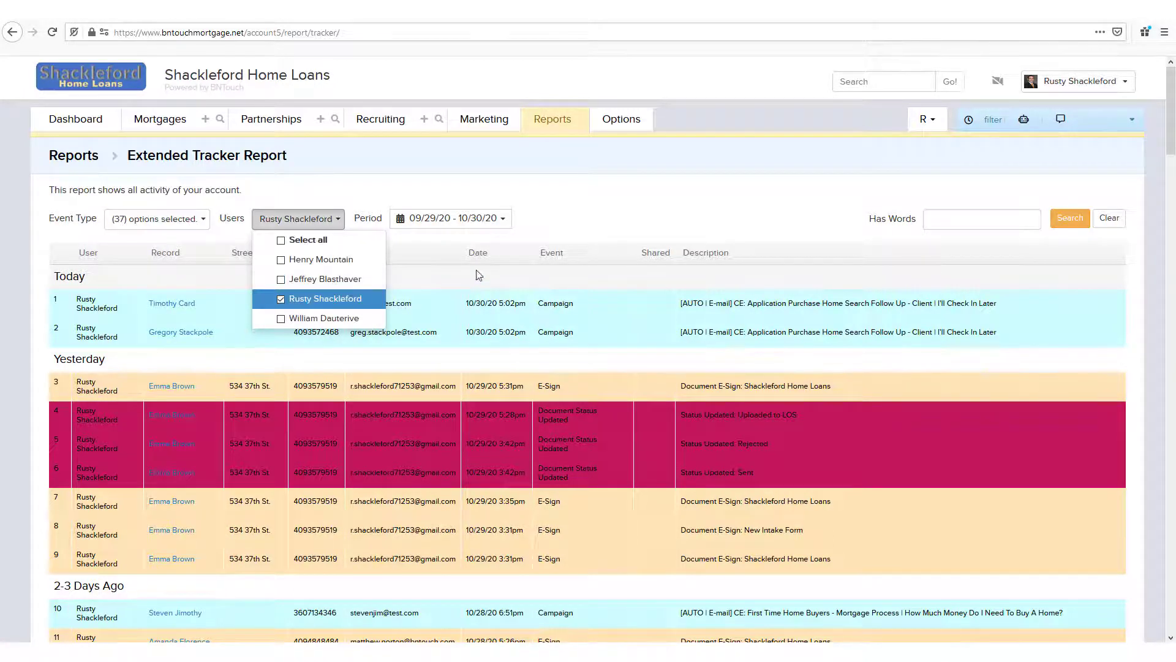
{"action": "left_click", "coordinate": [477, 219]}
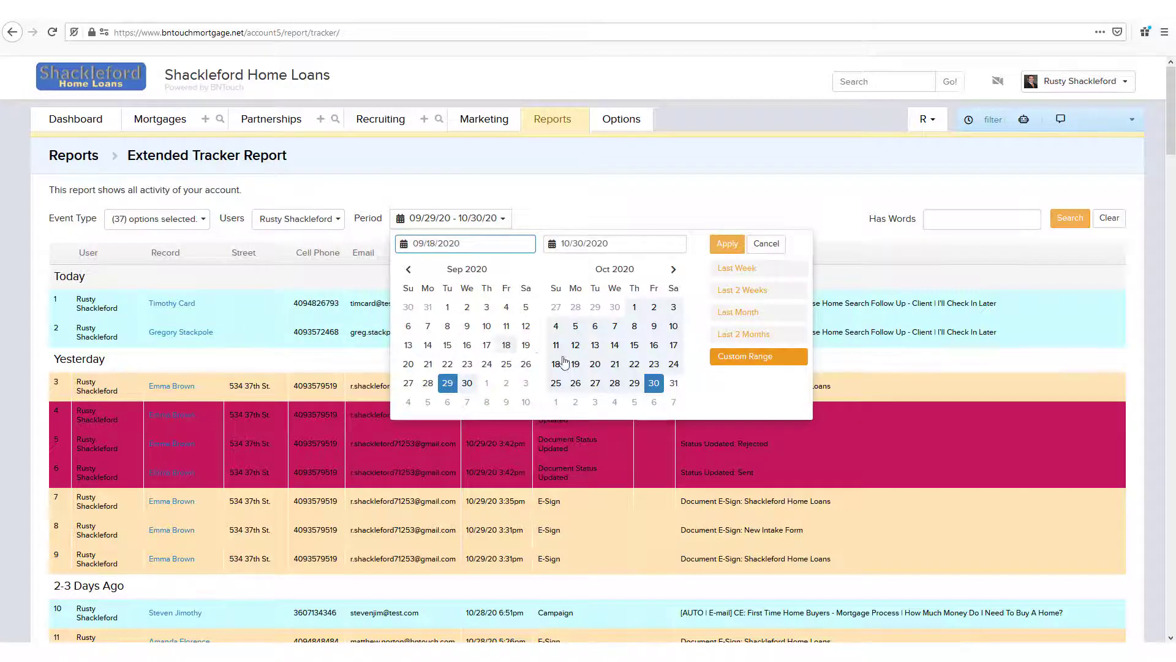
{"action": "left_click", "coordinate": [746, 215]}
Search the Extended Tracker Report for entries that have the word "Document".
{"action": "left_click", "coordinate": [952, 223]}
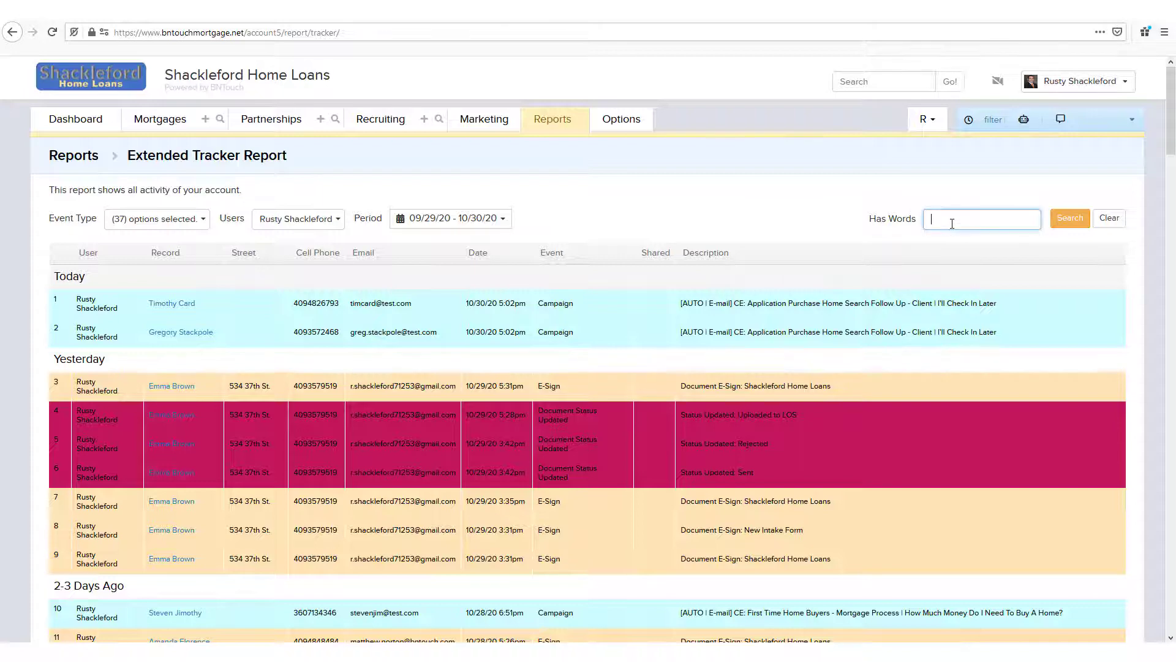
{"action": "type", "text": "Document"}
{"action": "left_click", "coordinate": [1068, 218]}
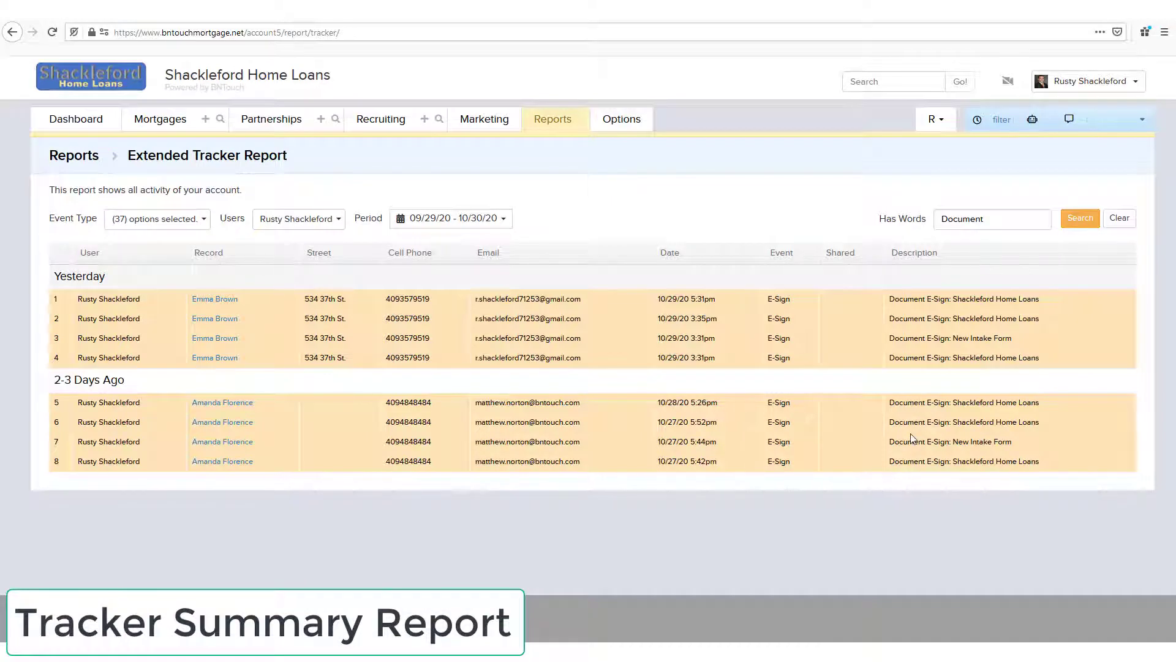
Open the Tracker Summary Report from Reports and run it for All Users with the daily October 2020 period.
{"action": "left_click", "coordinate": [535, 123]}
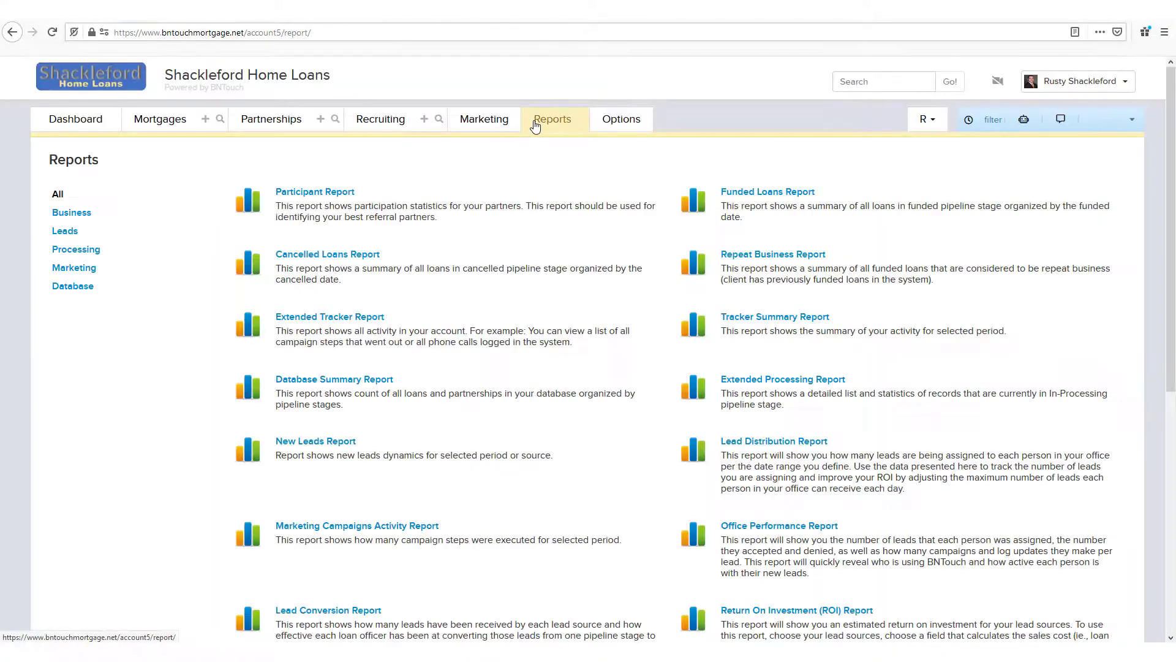
{"action": "left_click", "coordinate": [784, 319]}
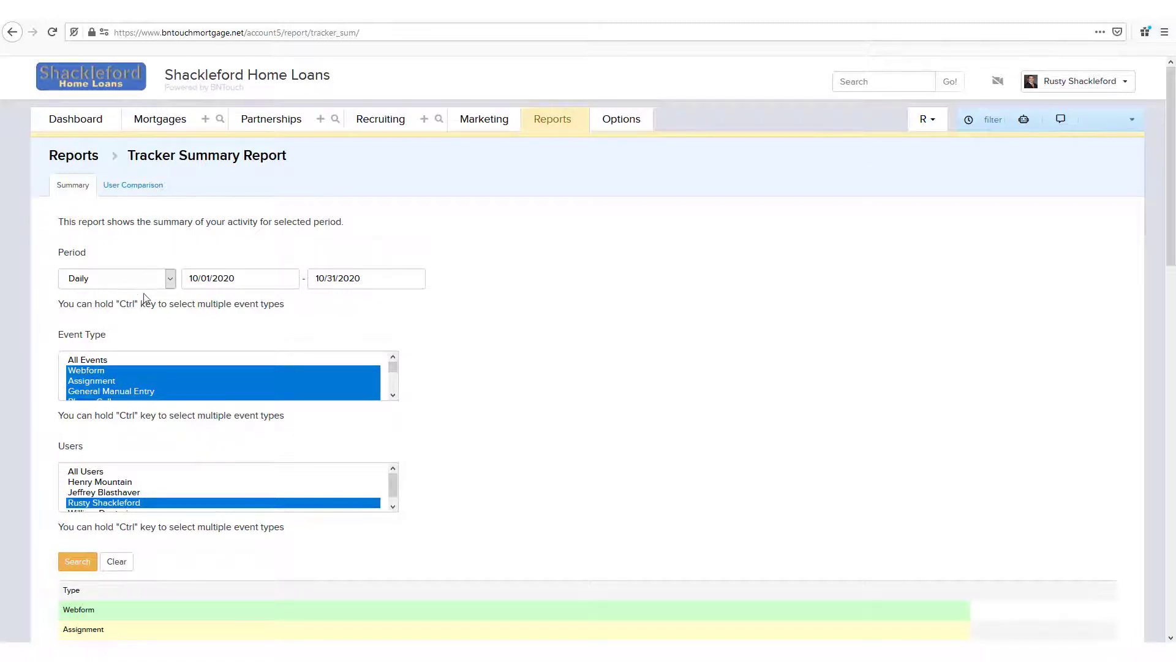
{"action": "scroll", "coordinate": [127, 375], "scroll_direction": "down", "scroll_amount": 6}
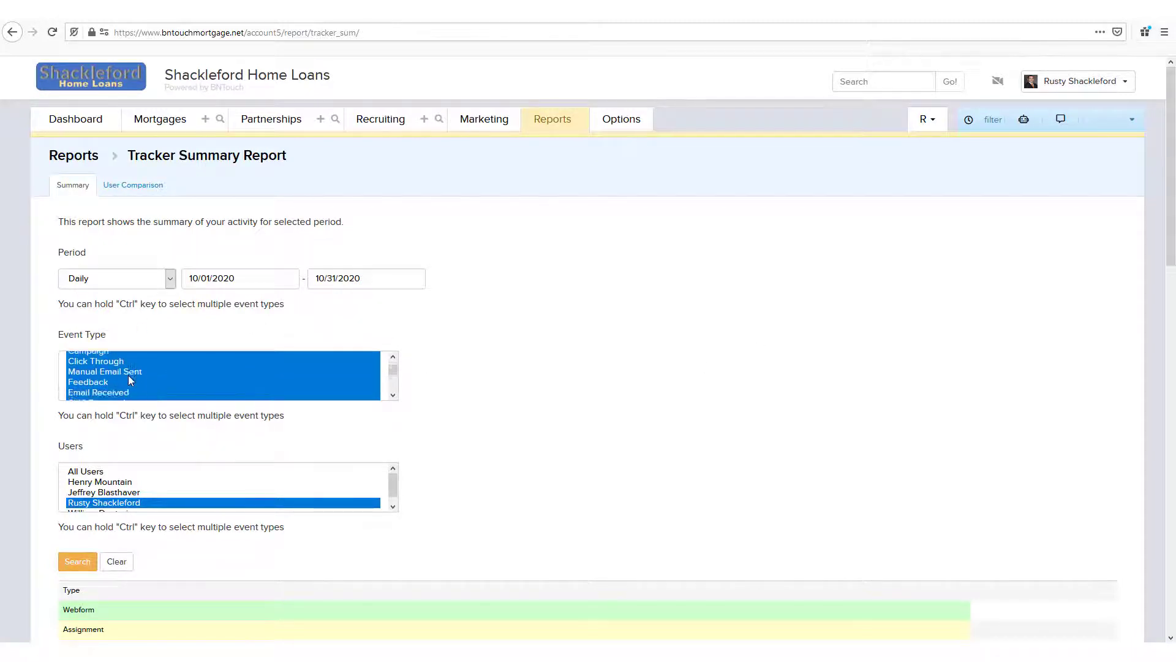
{"action": "left_click", "coordinate": [90, 473]}
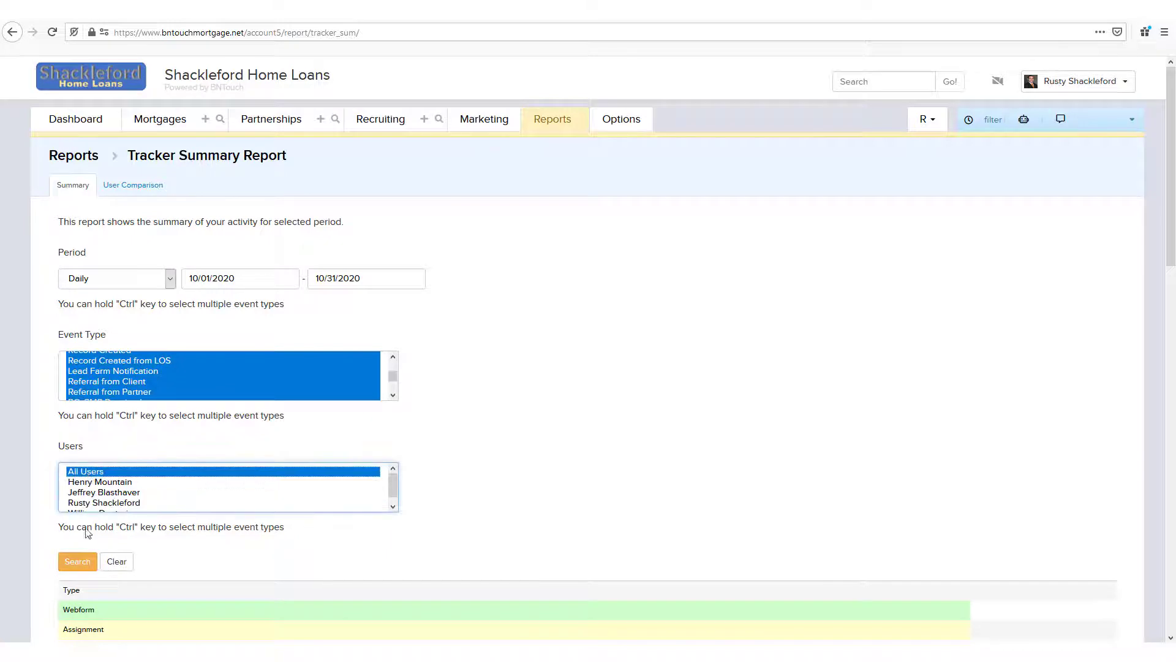
{"action": "left_click", "coordinate": [87, 561]}
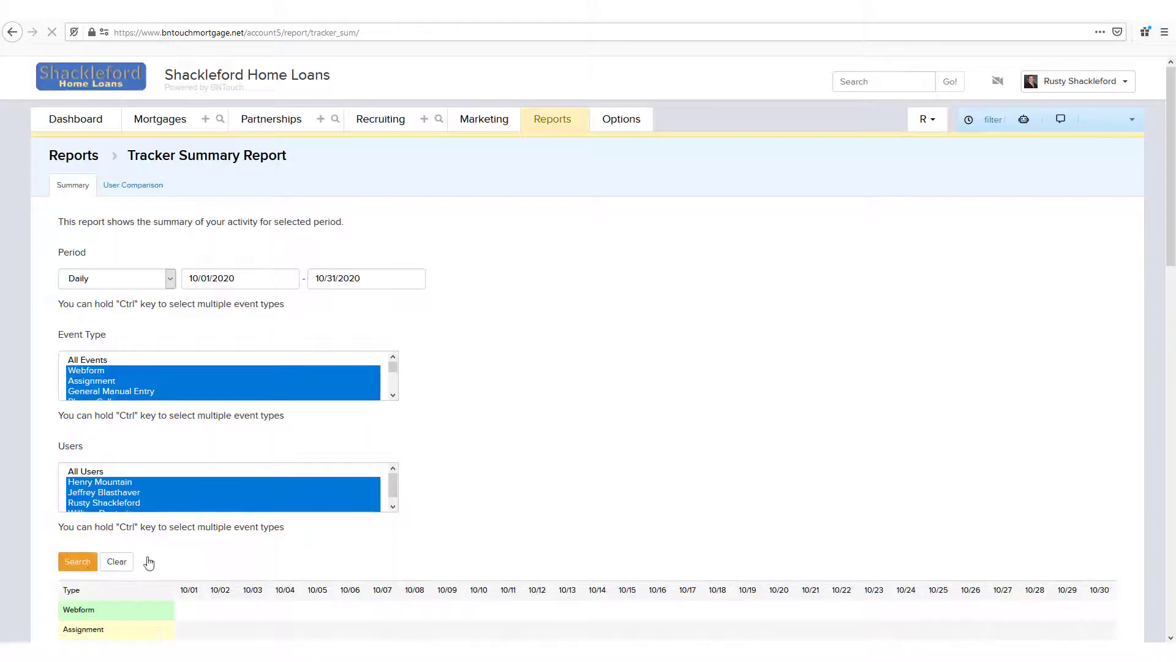
Examine the summary report's daily counts by event type, its line chart and the chart's options.
{"action": "scroll", "coordinate": [1000, 373], "scroll_direction": "down", "scroll_amount": 5}
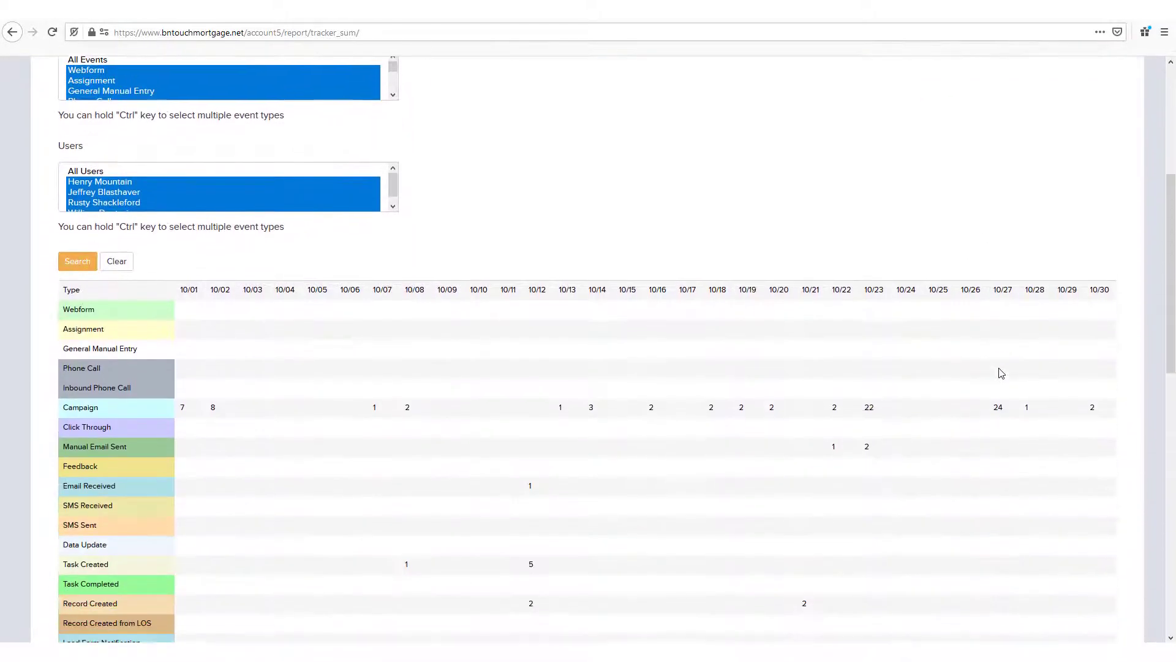
{"action": "scroll", "coordinate": [1001, 373], "scroll_direction": "down", "scroll_amount": 2}
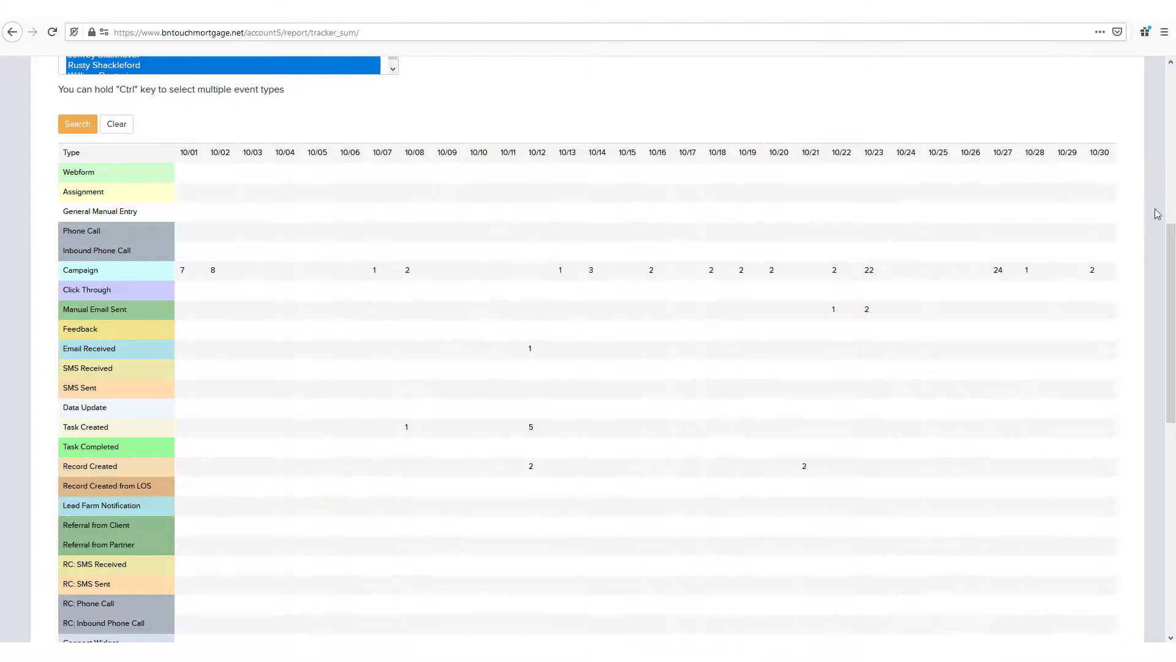
{"action": "scroll", "coordinate": [1156, 213], "scroll_direction": "down", "scroll_amount": 10}
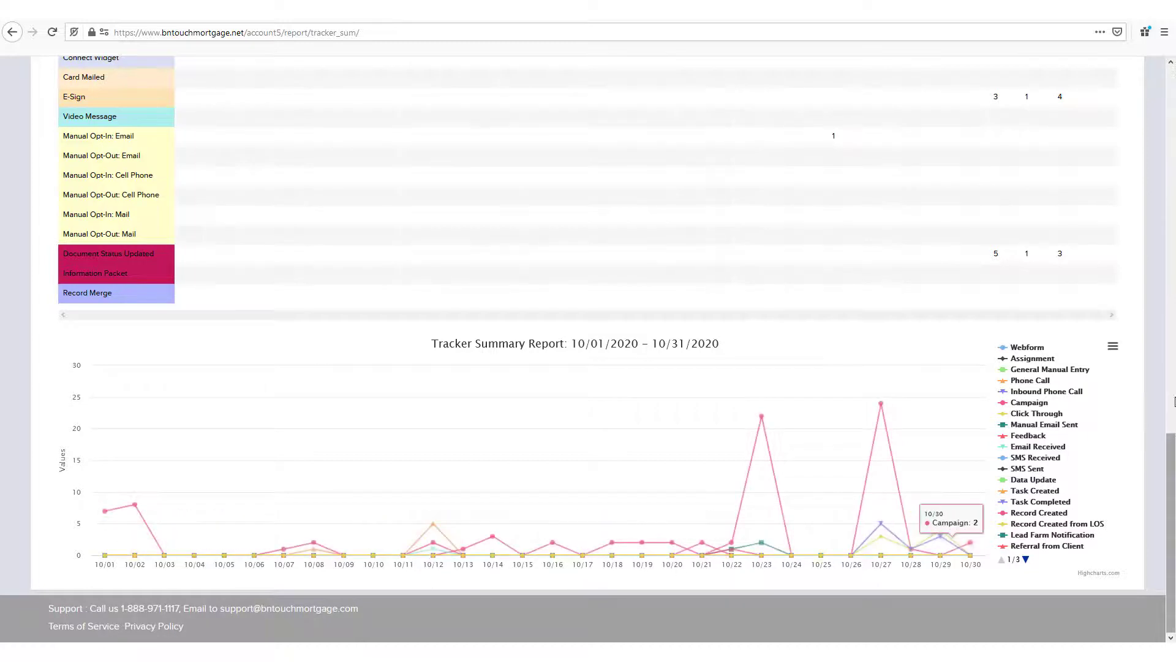
{"action": "left_click", "coordinate": [1113, 347]}
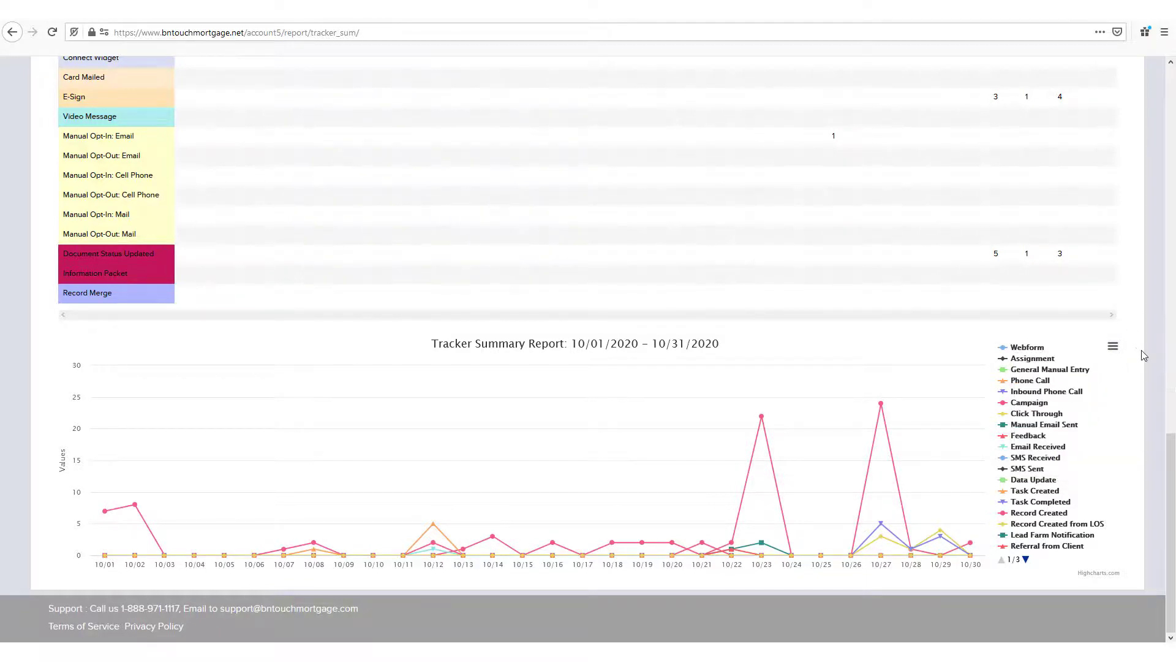
Switch the Tracker Summary Report to User Comparison and look over its filters and per-user table.
{"action": "scroll", "coordinate": [1142, 355], "scroll_direction": "up", "scroll_amount": 15}
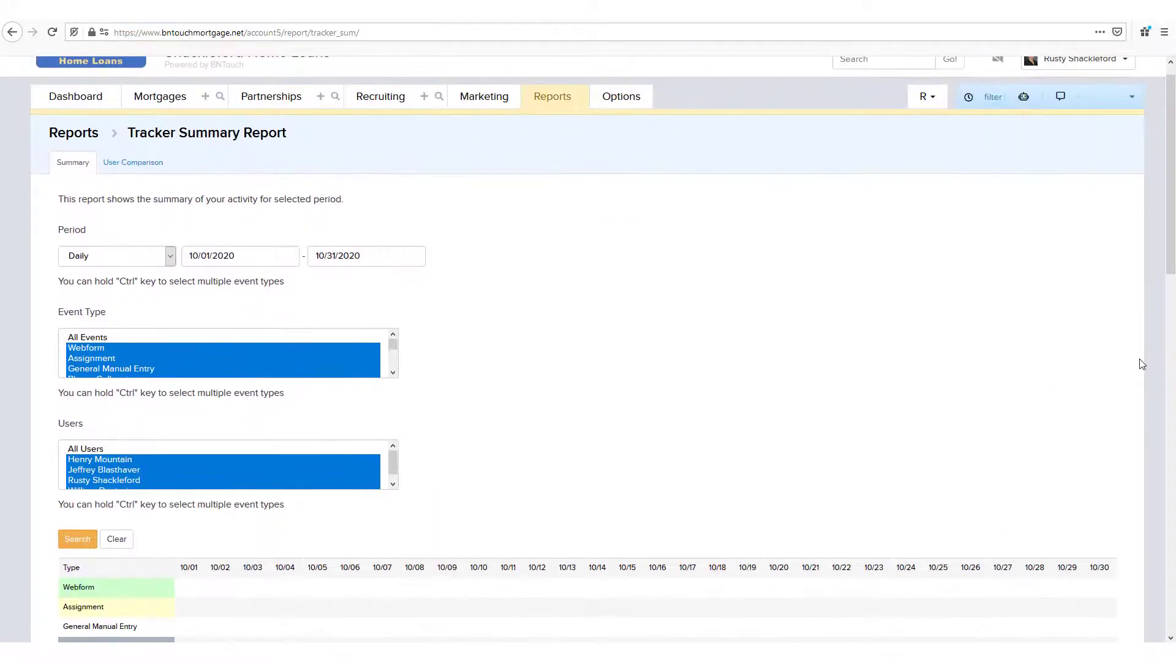
{"action": "left_click", "coordinate": [129, 164]}
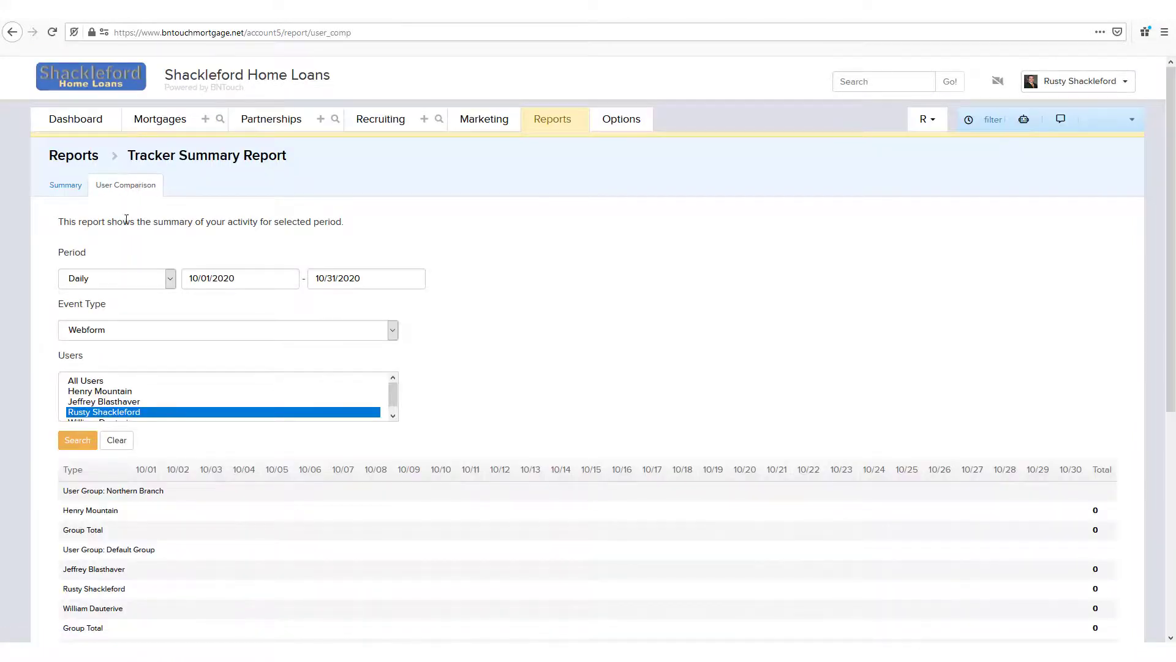
{"action": "scroll", "coordinate": [95, 369], "scroll_direction": "down", "scroll_amount": 2}
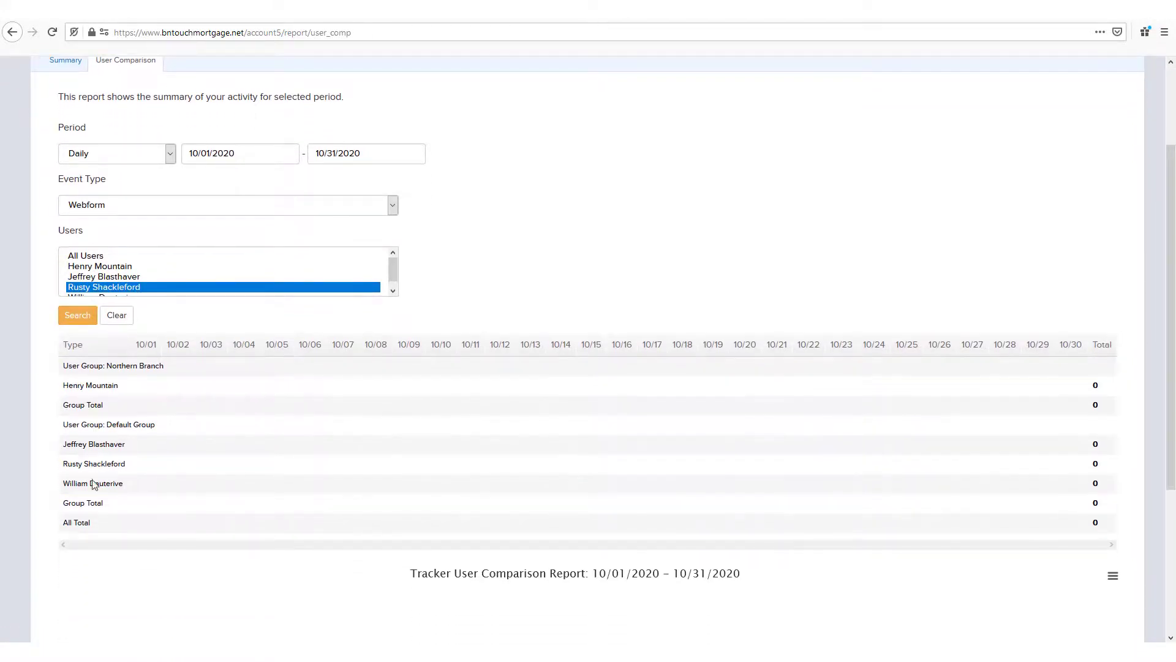